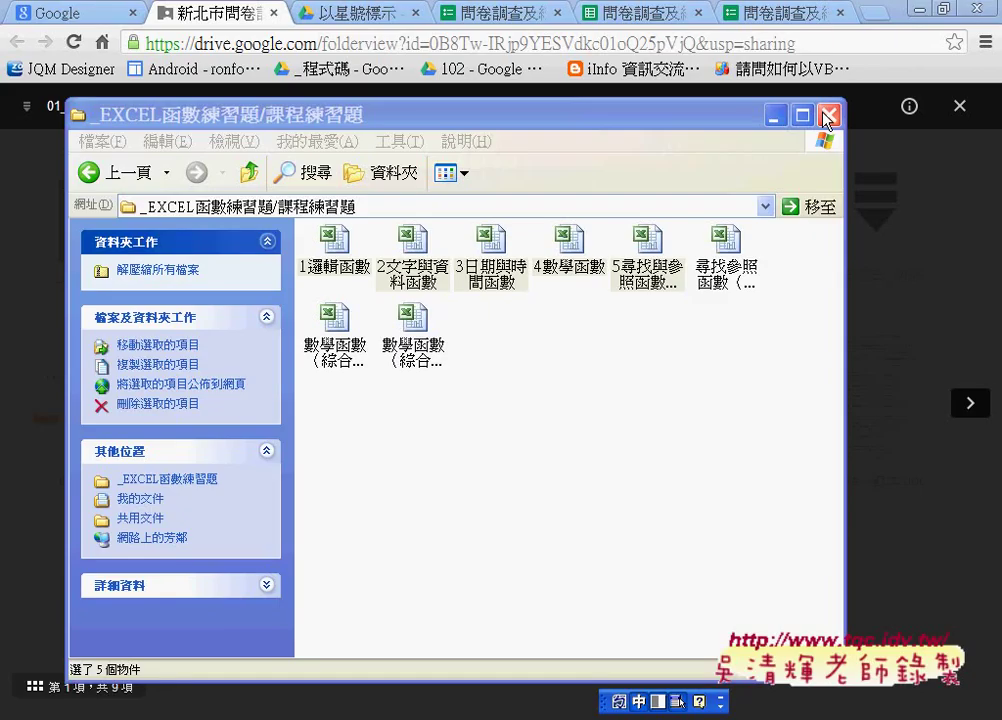
# - Close the folder window, download the zip from the Drive preview, and open its download options
pyautogui.click(829, 114)
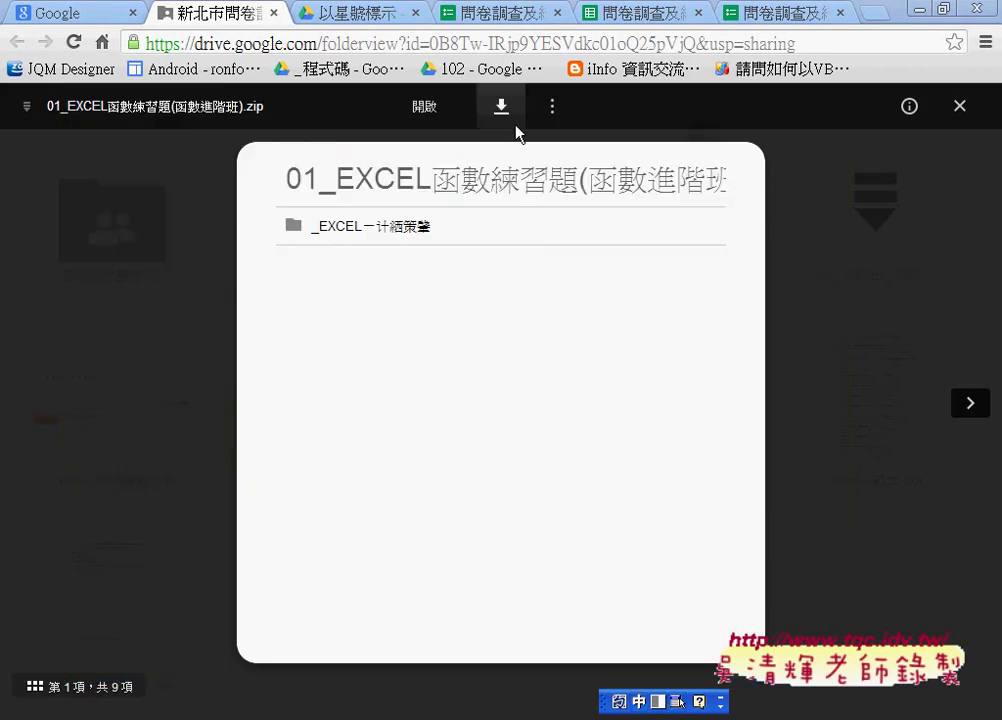
pyautogui.click(503, 112)
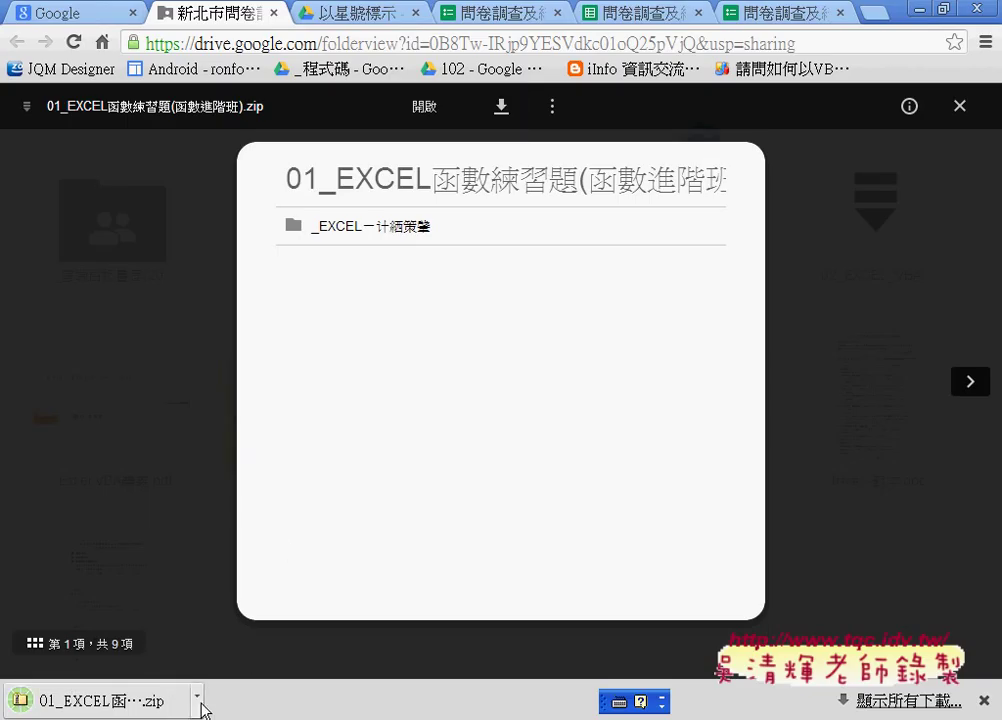
pyautogui.click(197, 698)
# - Show the downloaded zip in its folder and extract it with Extract All
pyautogui.click(273, 636)
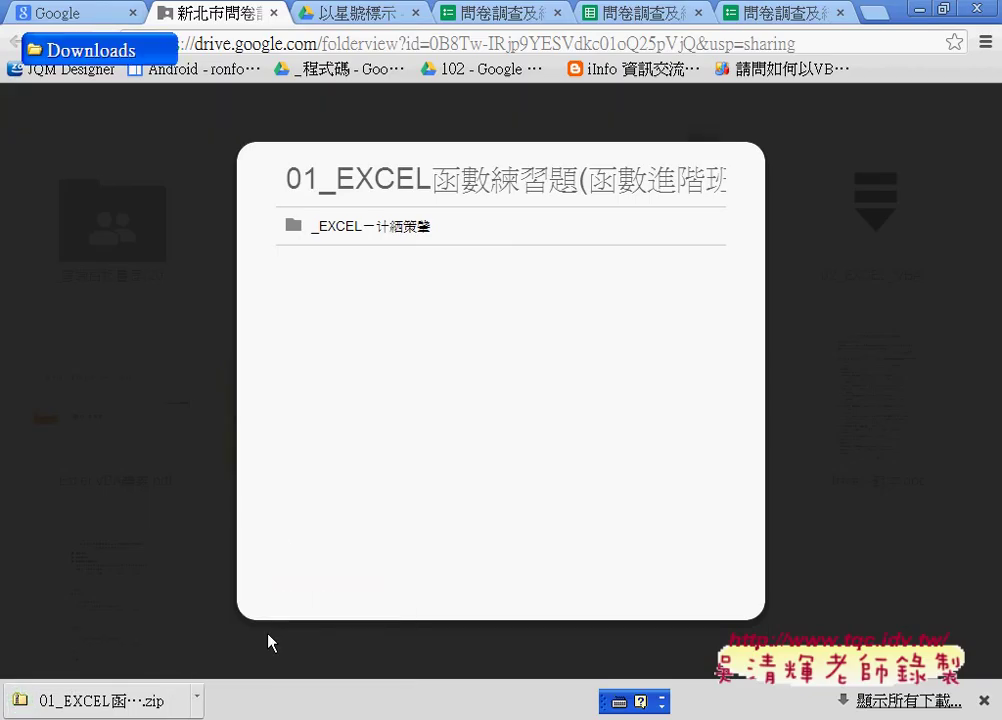
pyautogui.rightClick(385, 480)
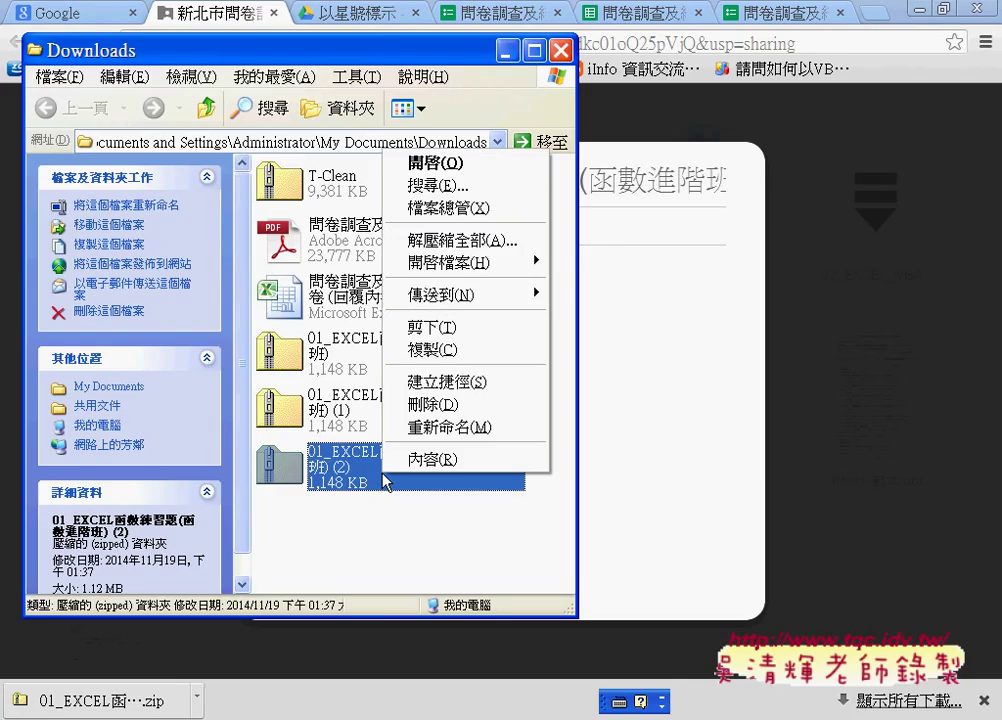
pyautogui.moveTo(449, 262)
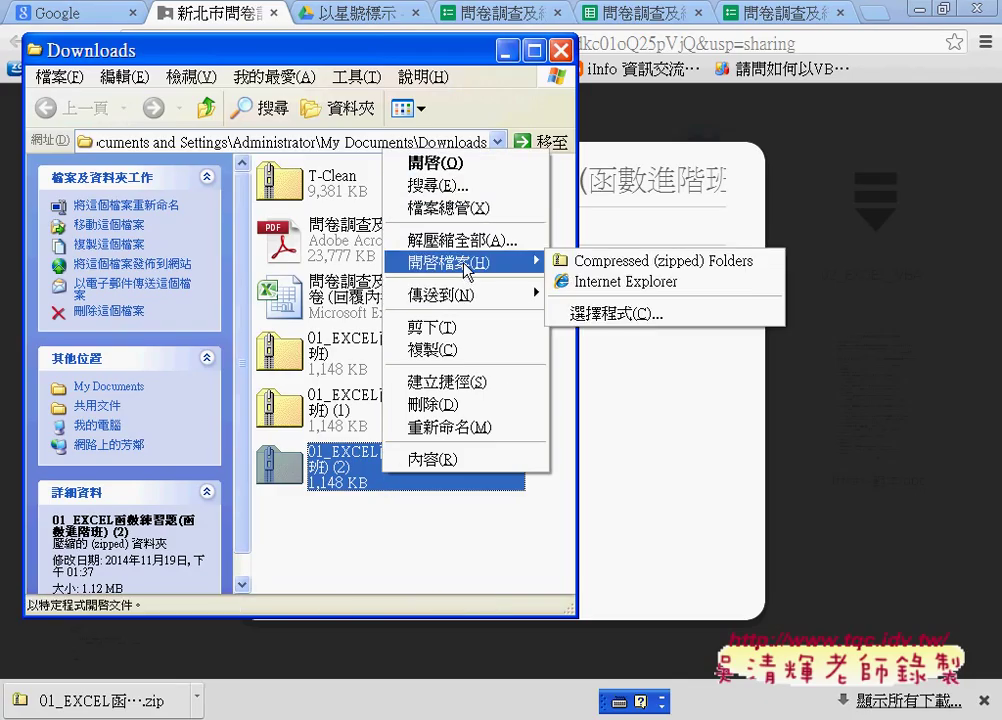
pyautogui.click(455, 240)
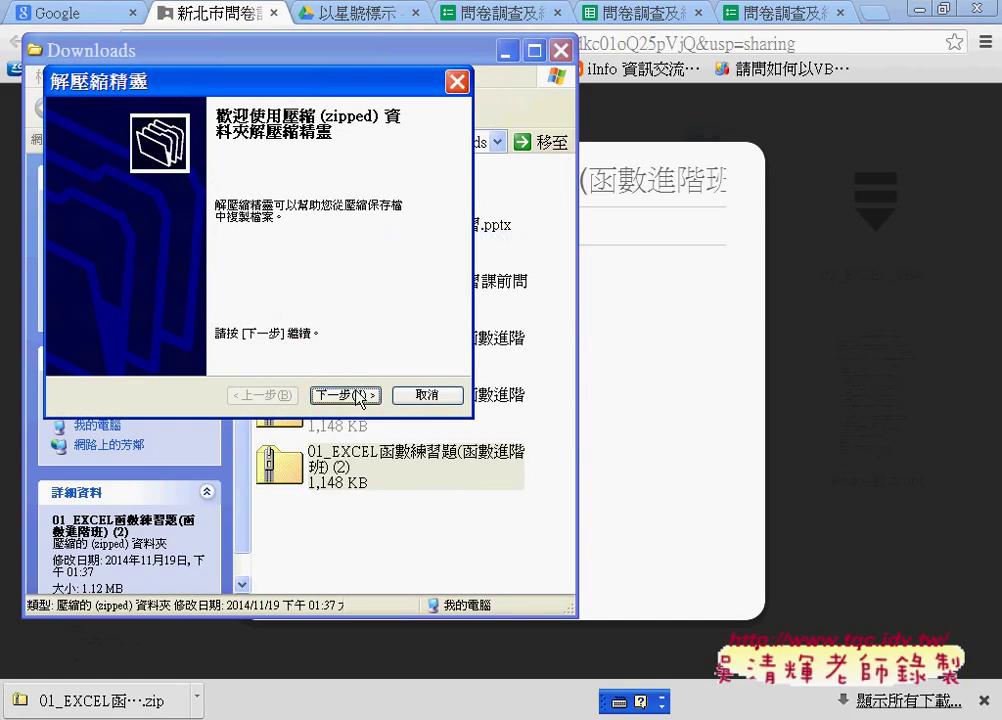
pyautogui.click(362, 396)
pyautogui.click(359, 396)
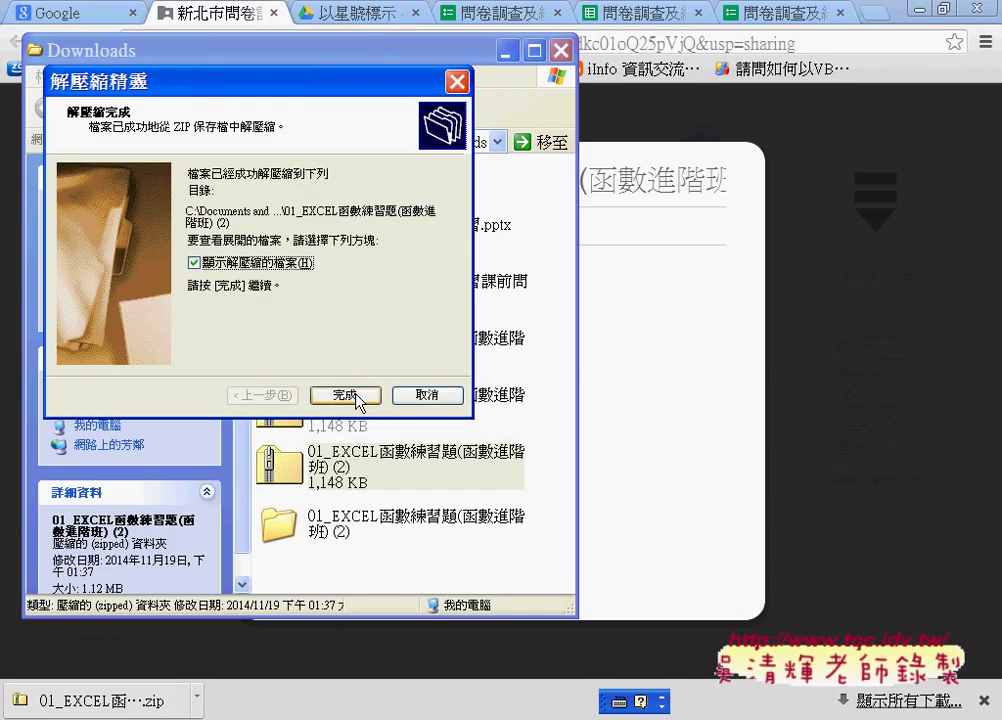
pyautogui.press('Return')
# - Open the 2文字與資料函數 workbook from _EXCEL函數練習題 > 課程練習題
pyautogui.doubleClick(352, 190)
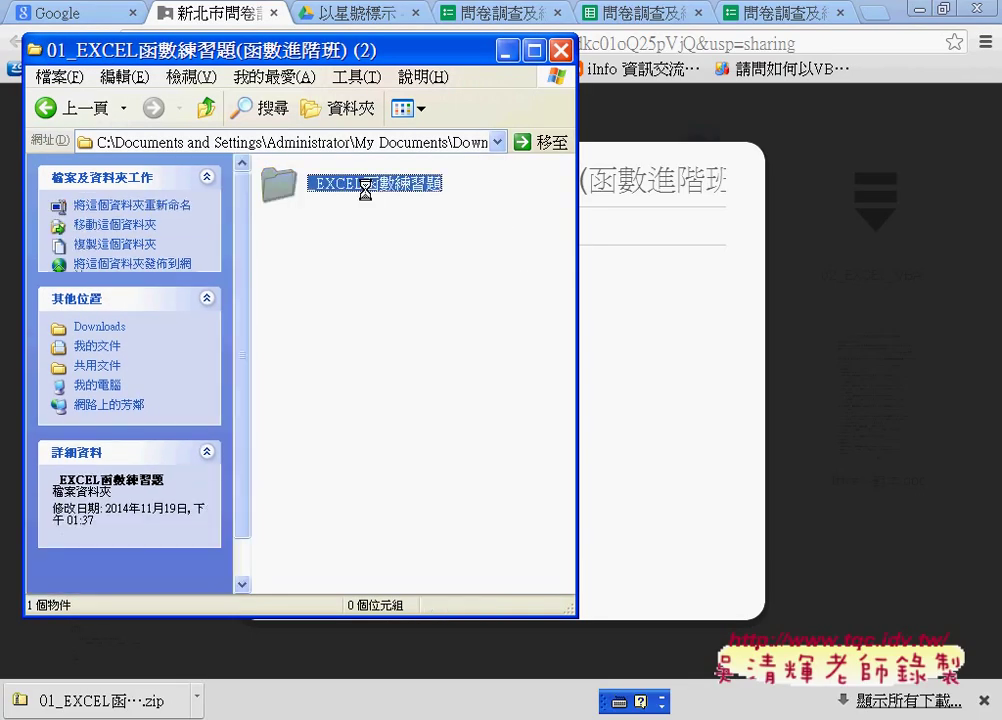
pyautogui.doubleClick(352, 187)
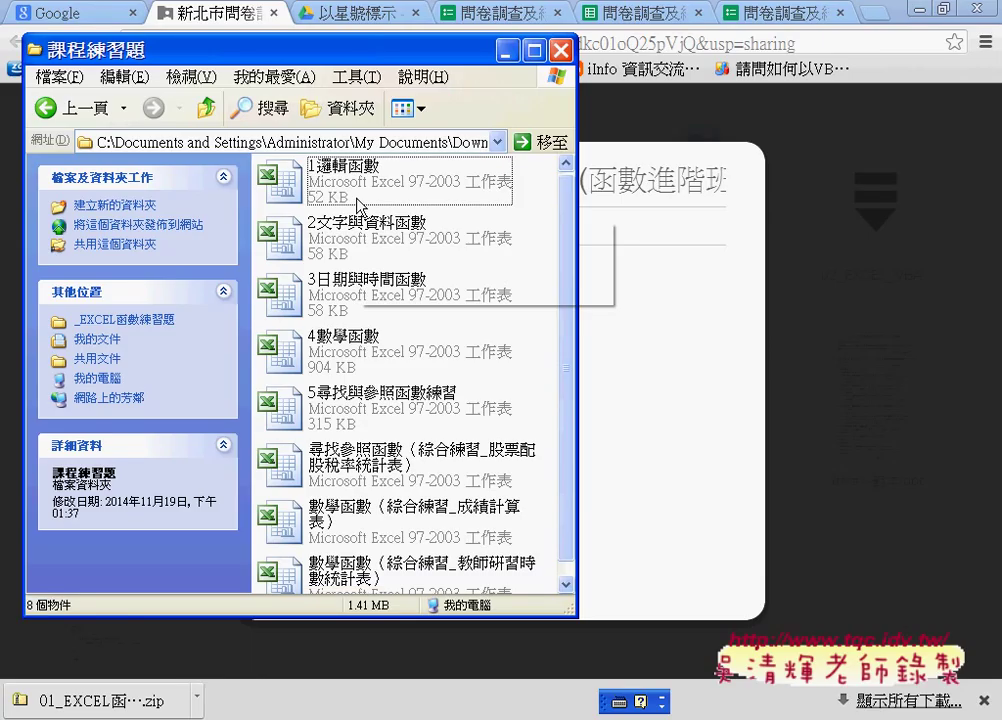
pyautogui.click(304, 248)
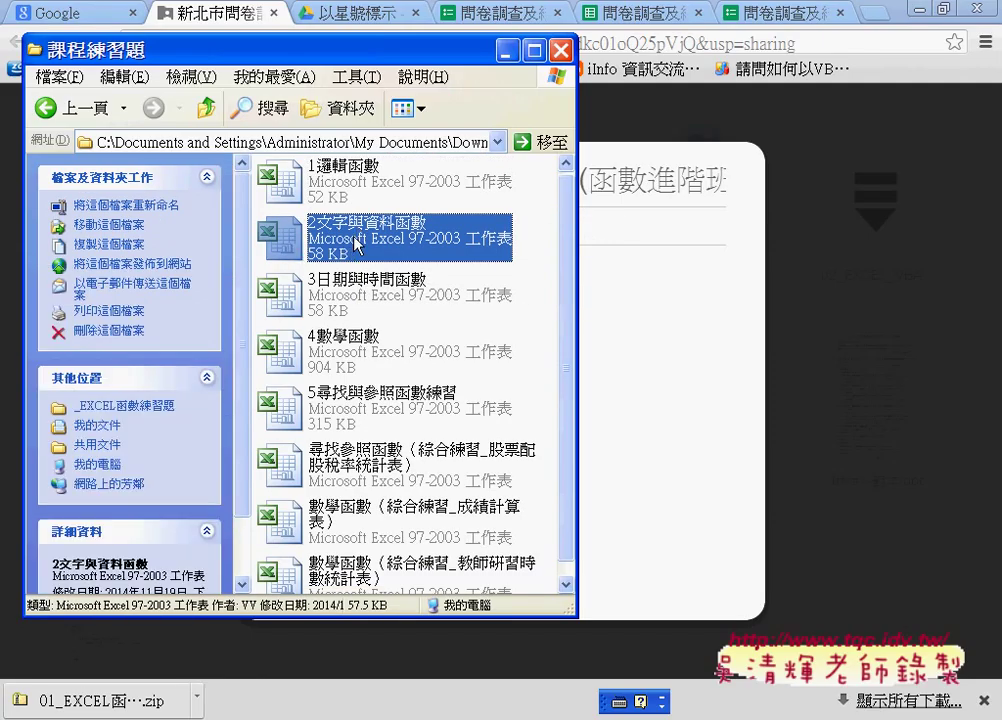
pyautogui.doubleClick(355, 243)
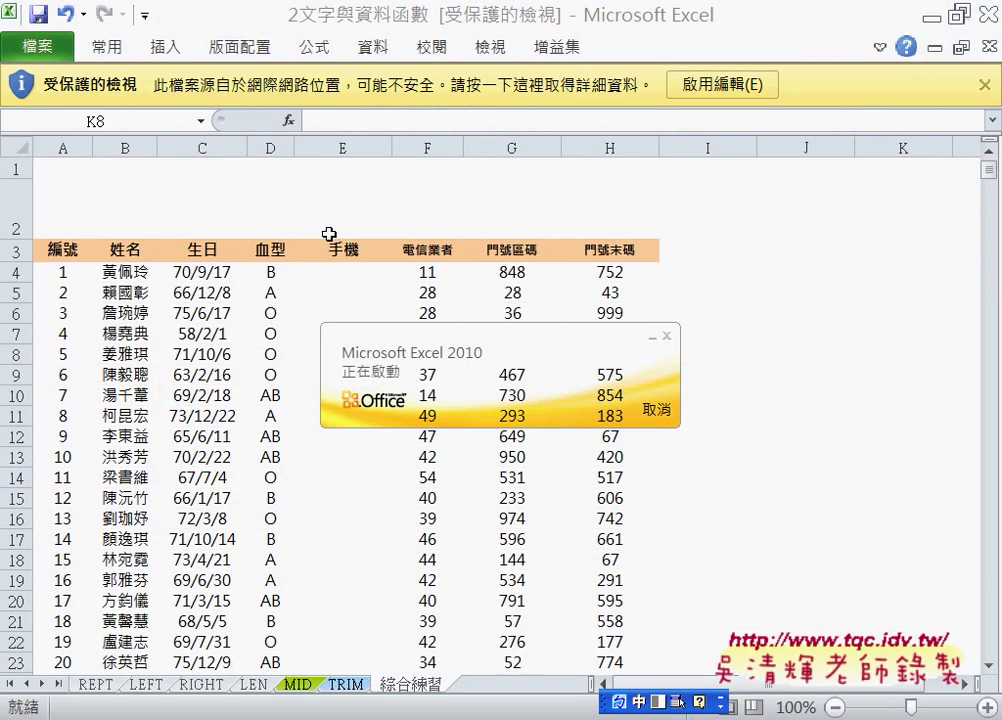
# - Enable editing on the workbook and widen the 手機 column E
pyautogui.click(712, 86)
pyautogui.scroll(-1, 566, 396)
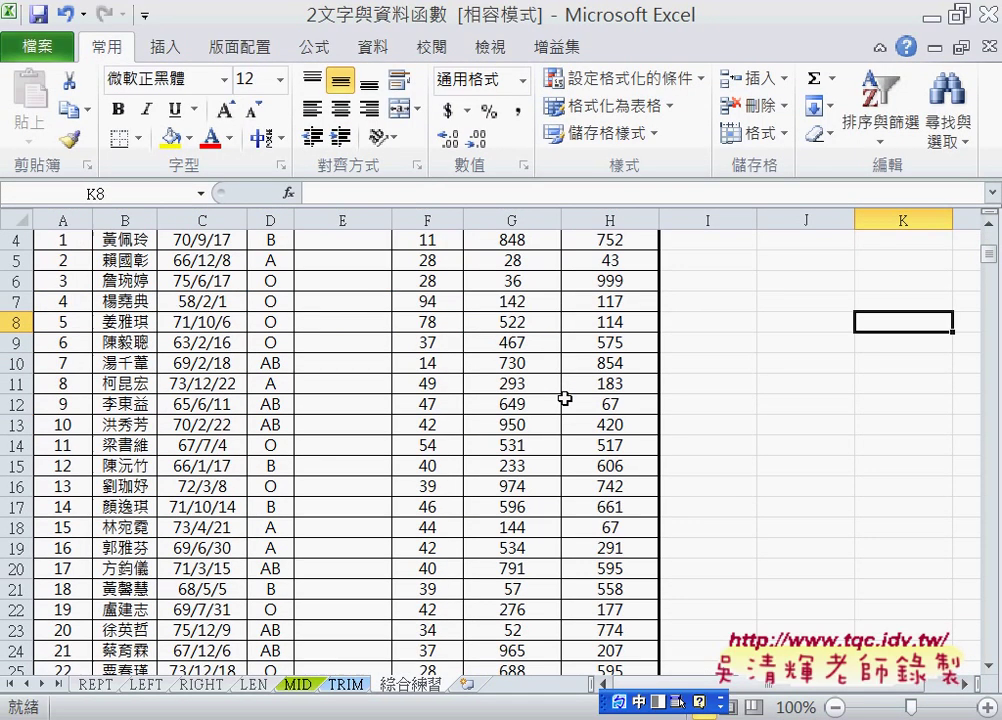
pyautogui.scroll(1, 566, 396)
pyautogui.click(358, 344)
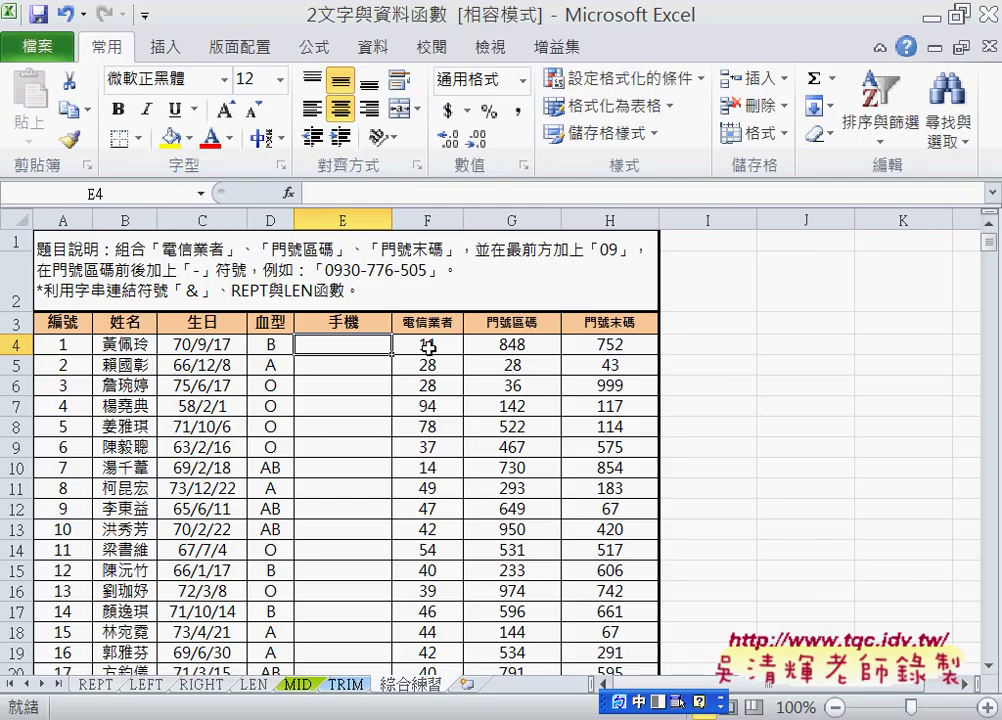
pyautogui.moveTo(392, 219); pyautogui.dragTo(452, 220)
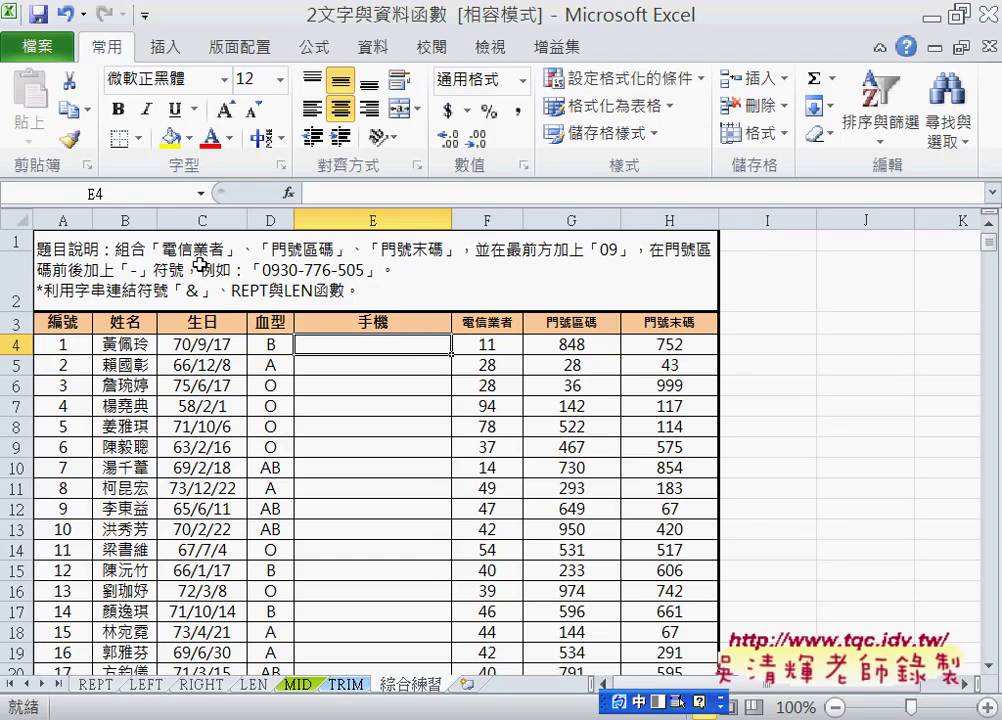
# - Review row 4's carrier, area code and last-digit values in F4–H4, then return to E4
pyautogui.click(492, 347)
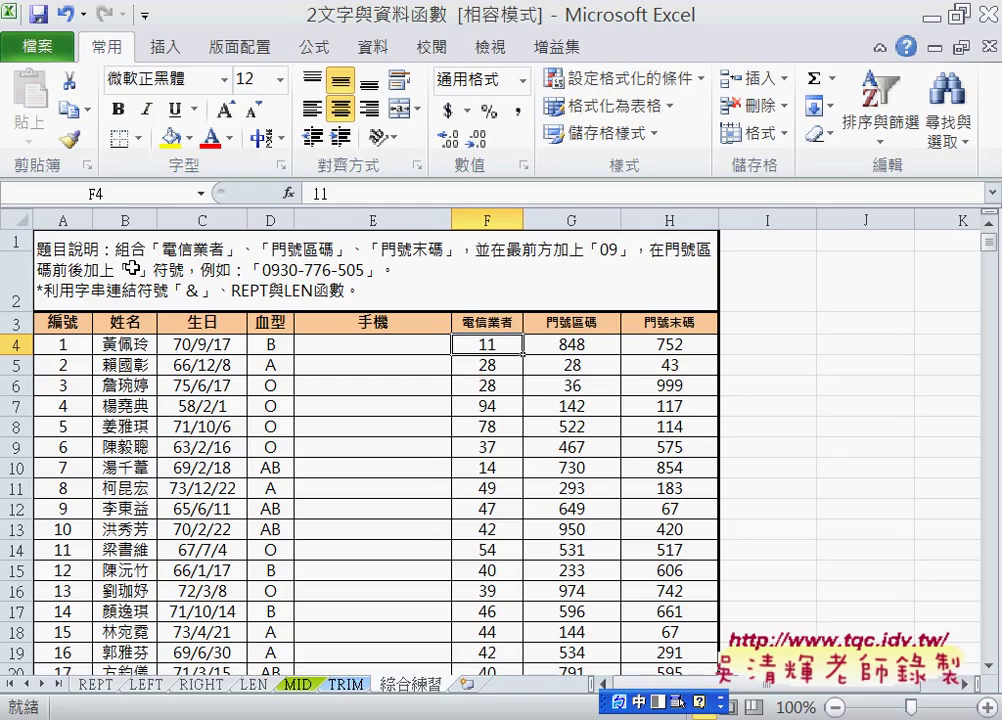
pyautogui.click(570, 346)
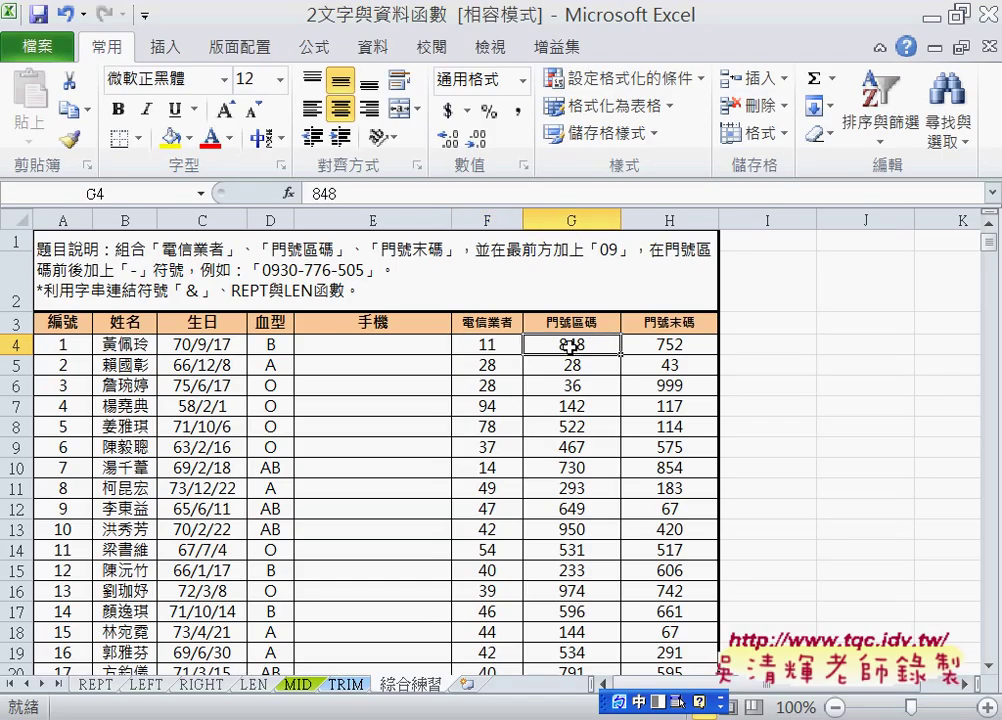
pyautogui.click(672, 345)
pyautogui.click(413, 345)
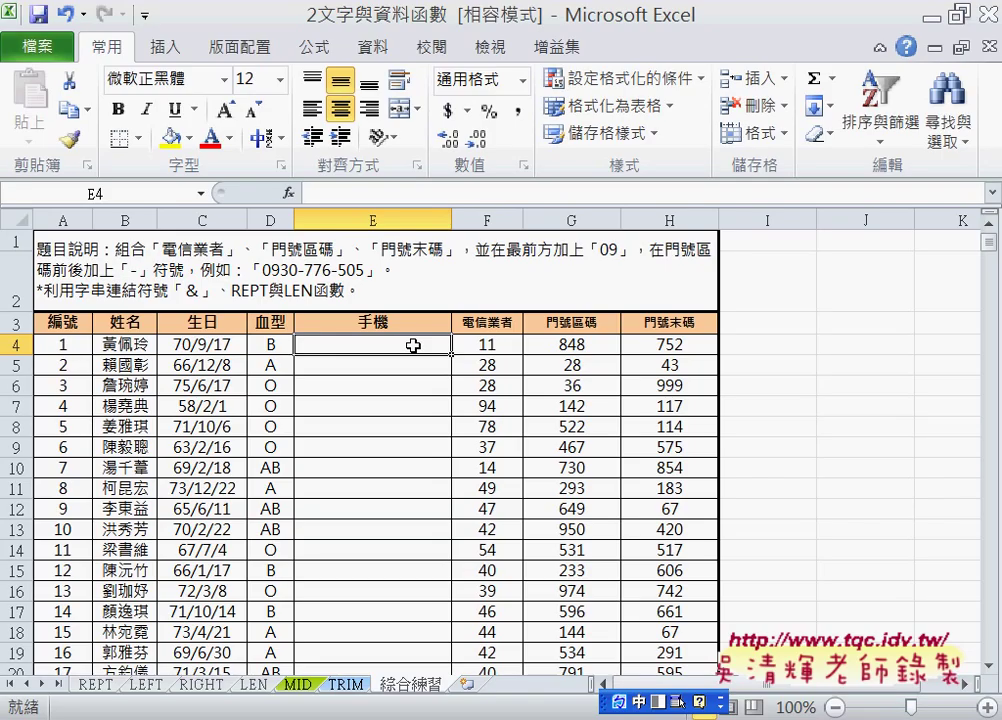
pyautogui.hotkey('ctrl', 'space')
pyautogui.hotkey('ctrl', 'space')
pyautogui.moveTo(181, 302); pyautogui.dragTo(312, 302)
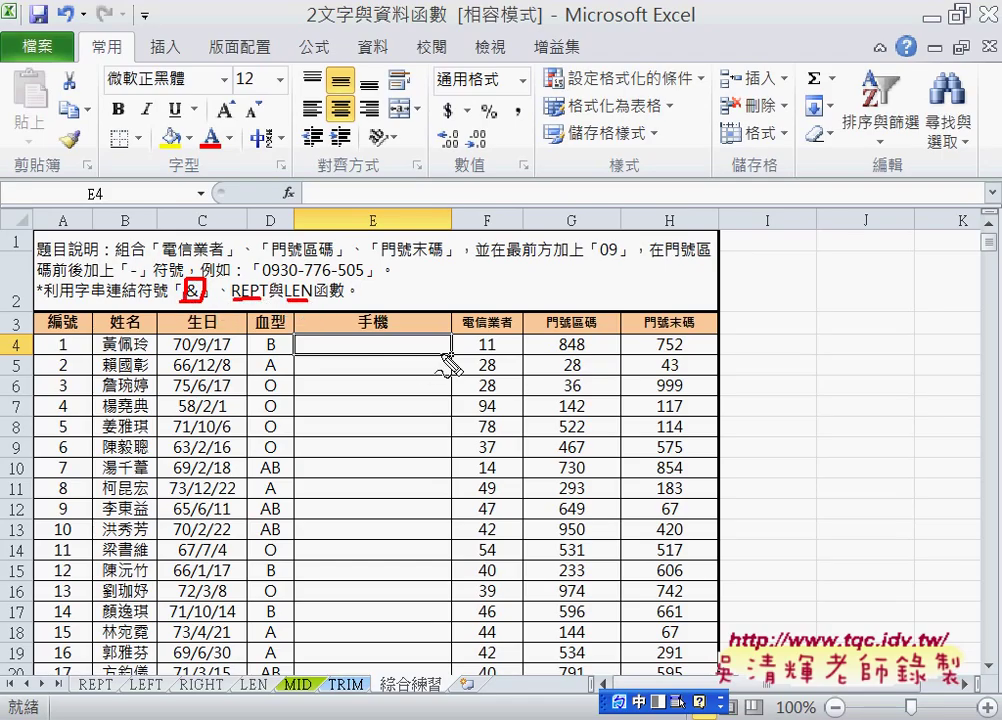
pyautogui.moveTo(447, 352)
pyautogui.mouseDown()
pyautogui.moveTo(302, 352)
pyautogui.moveTo(447, 345)
pyautogui.mouseUp()
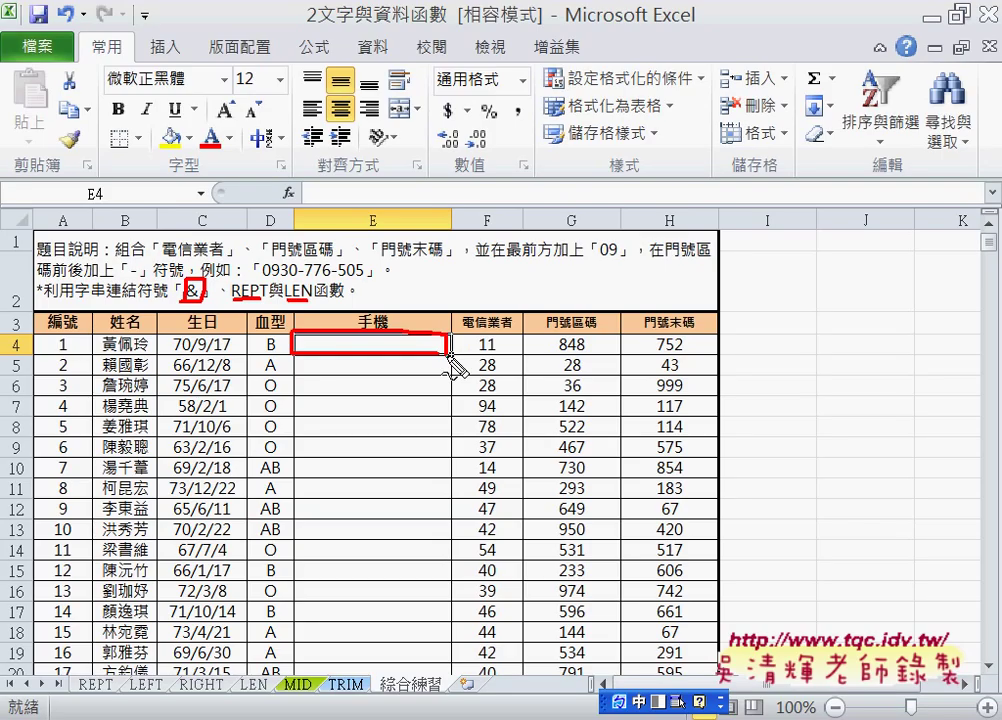
pyautogui.moveTo(288, 283); pyautogui.dragTo(316, 300)
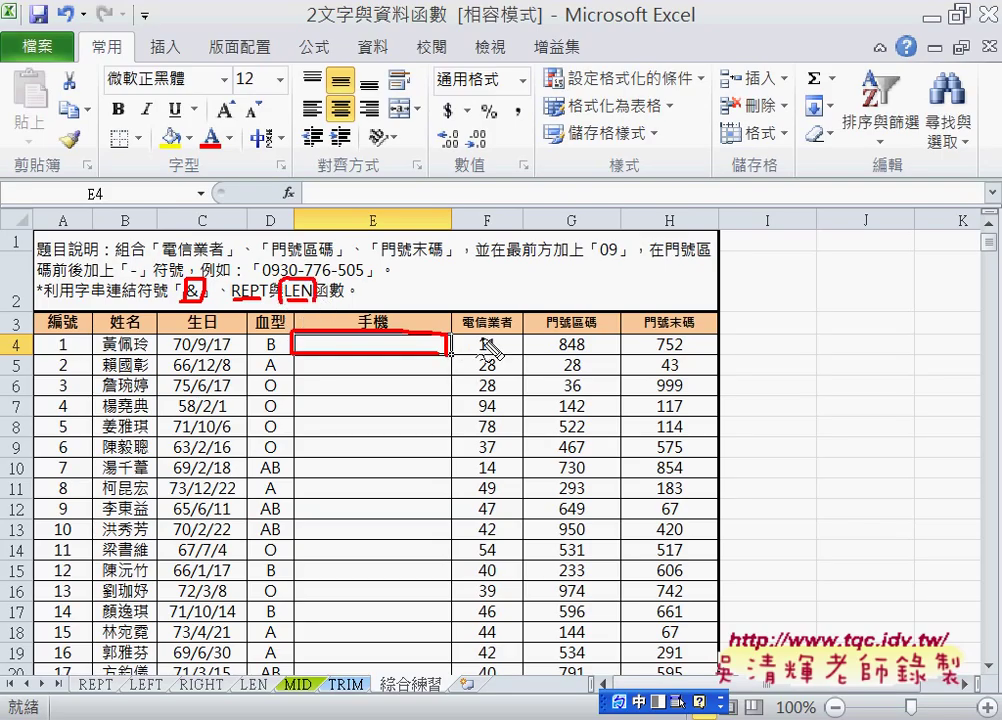
pyautogui.moveTo(588, 333)
pyautogui.mouseDown()
pyautogui.moveTo(588, 353)
pyautogui.moveTo(565, 342)
pyautogui.mouseUp()
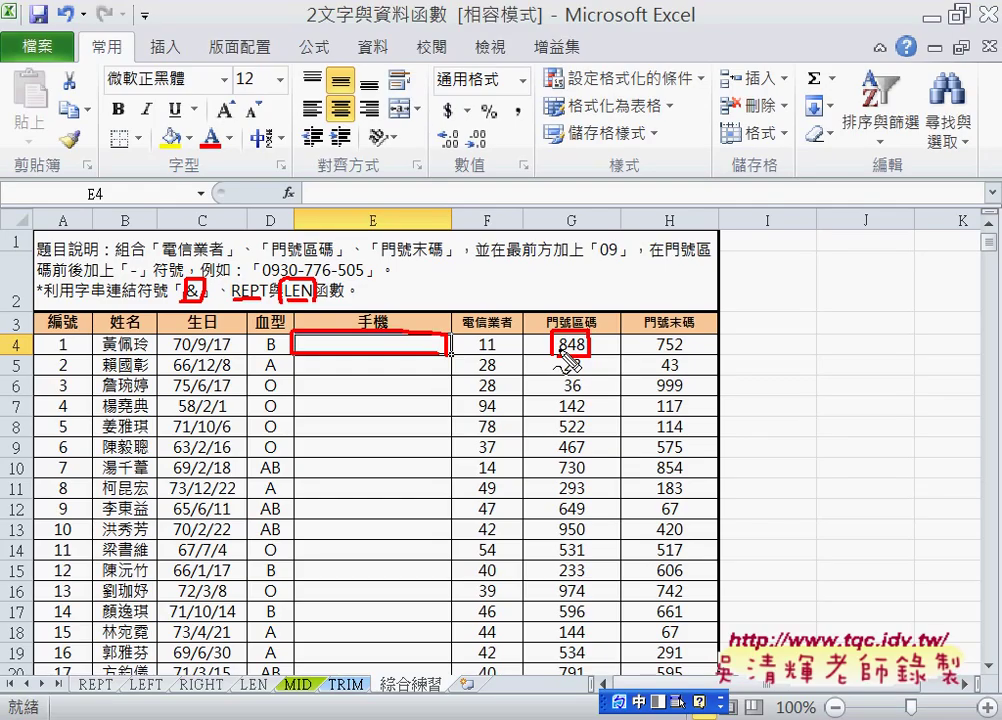
pyautogui.press('Escape')
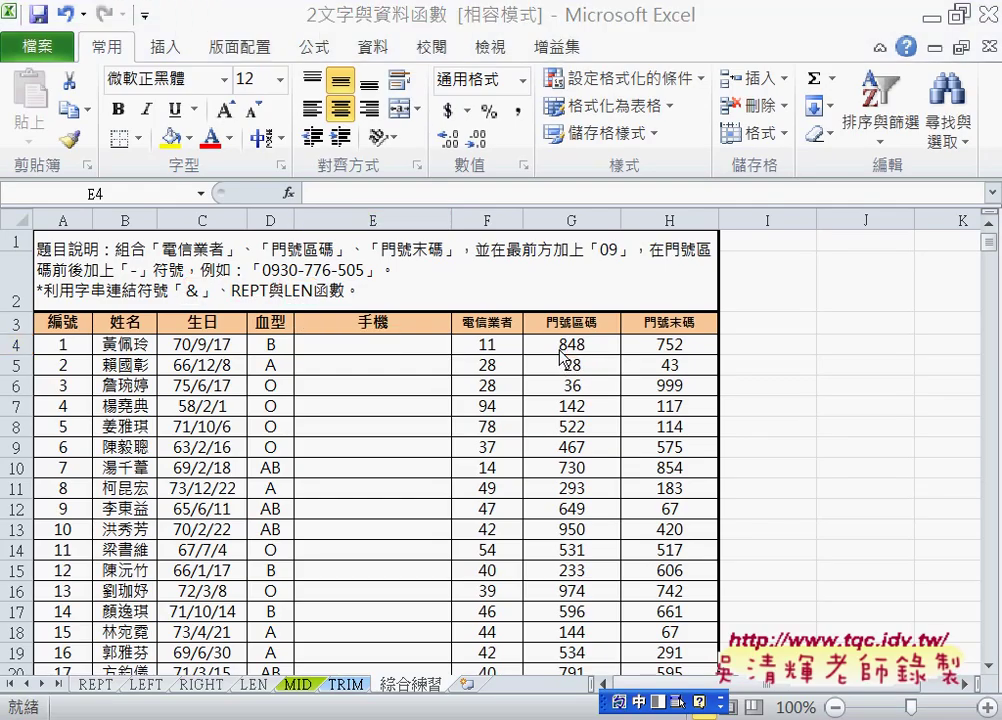
pyautogui.click(579, 347)
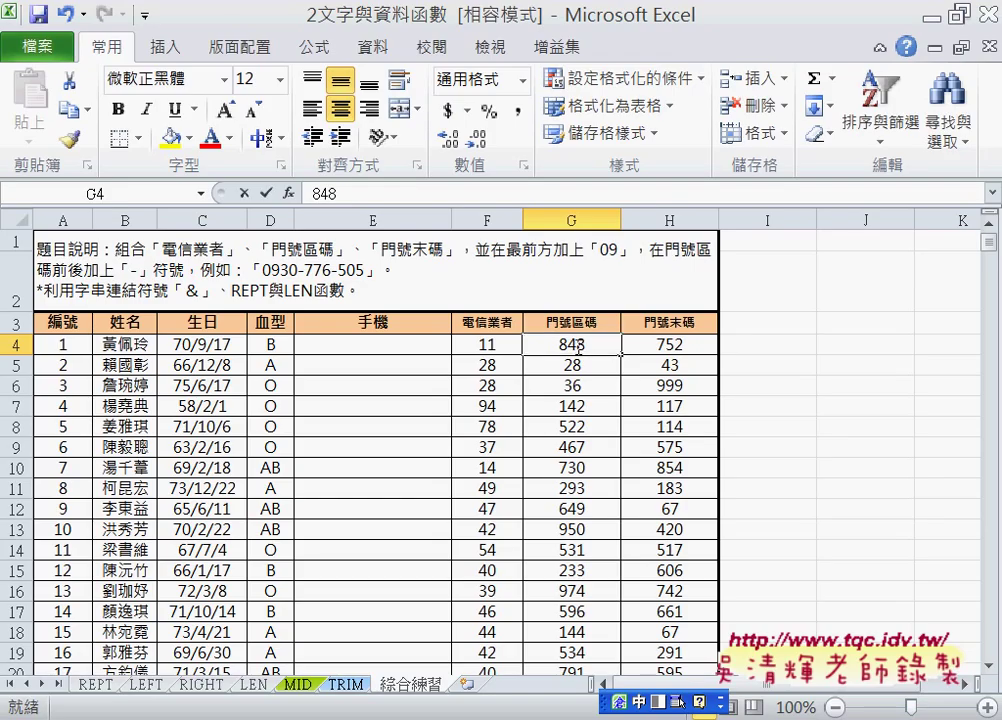
# - Change G4's area code from 848 to 84 and H4's last digits from 752 to 7
pyautogui.doubleClick(579, 347)
pyautogui.moveTo(579, 344); pyautogui.dragTo(602, 342)
pyautogui.press('BackSpace')
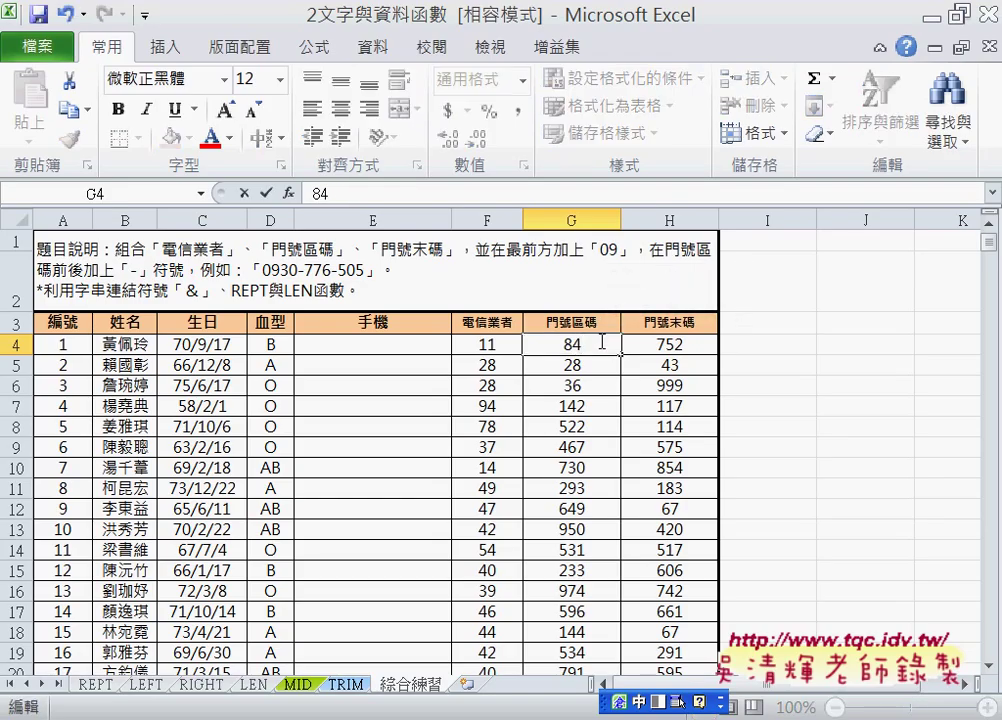
pyautogui.click(670, 342)
pyautogui.doubleClick(670, 342)
pyautogui.moveTo(670, 343); pyautogui.dragTo(693, 340)
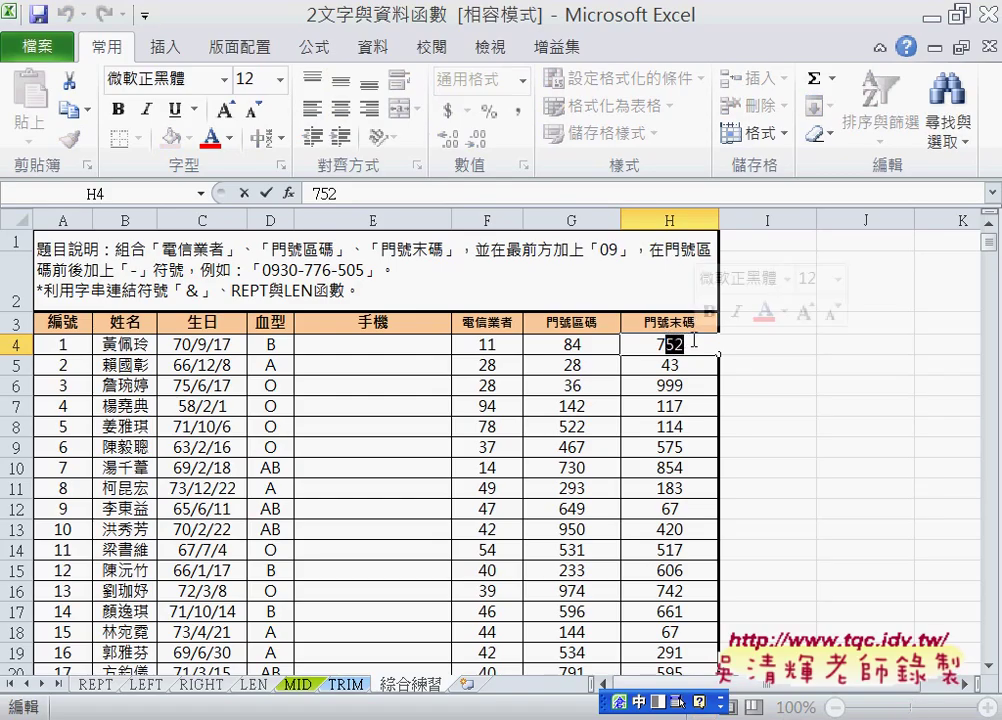
pyautogui.press('BackSpace')
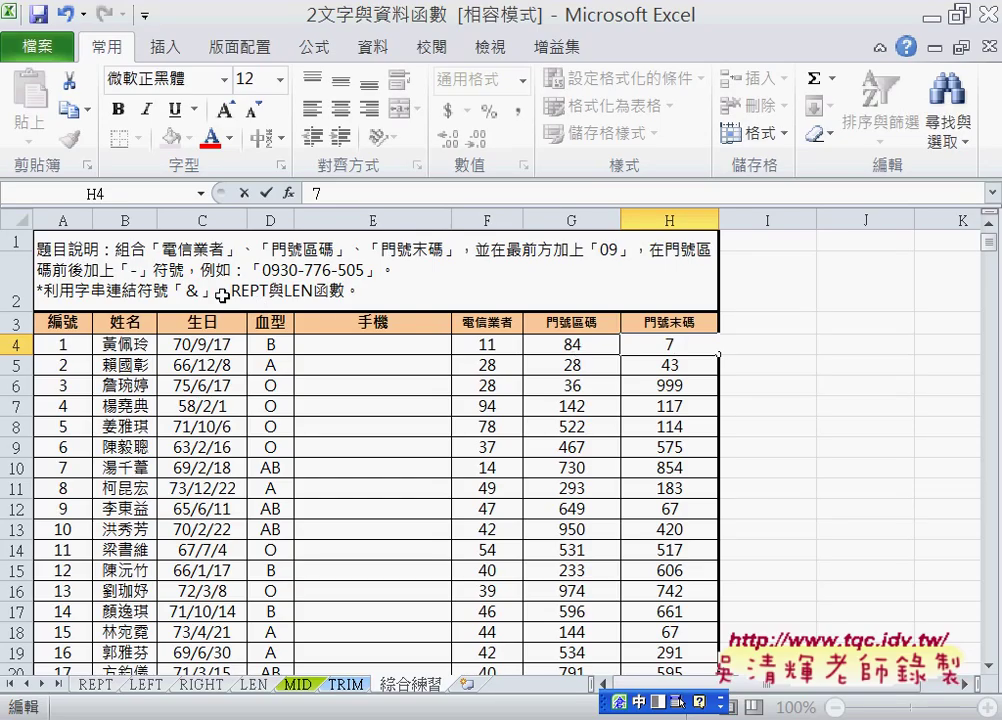
pyautogui.click(350, 344)
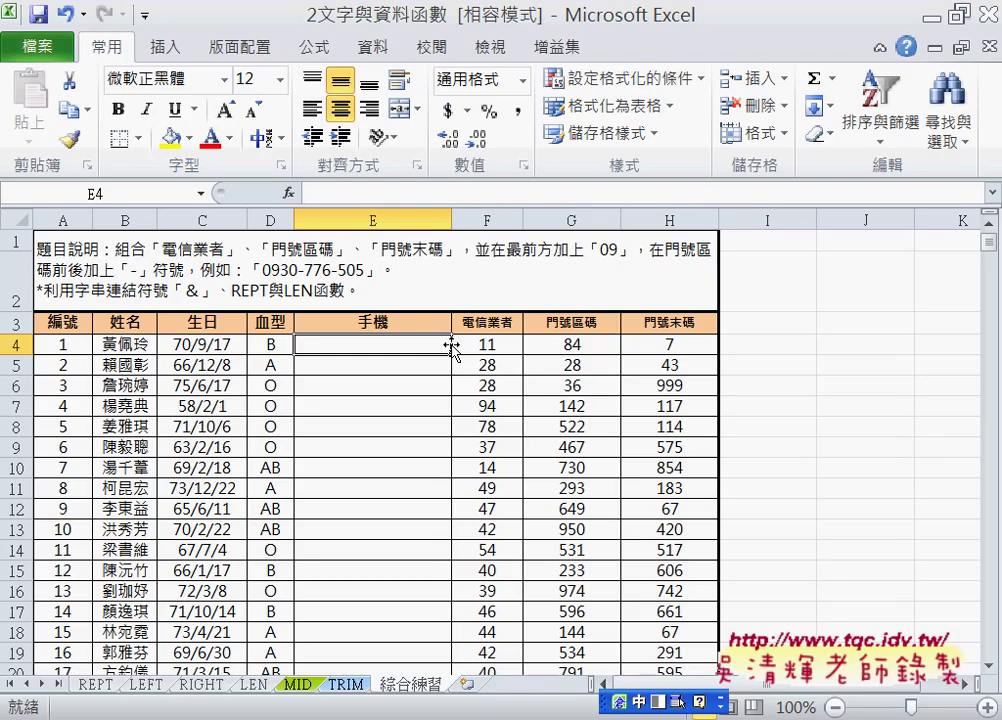
# - Enter ="09"&F4&"-"&G4 in E4 so it shows 0911-84
pyautogui.click(321, 194)
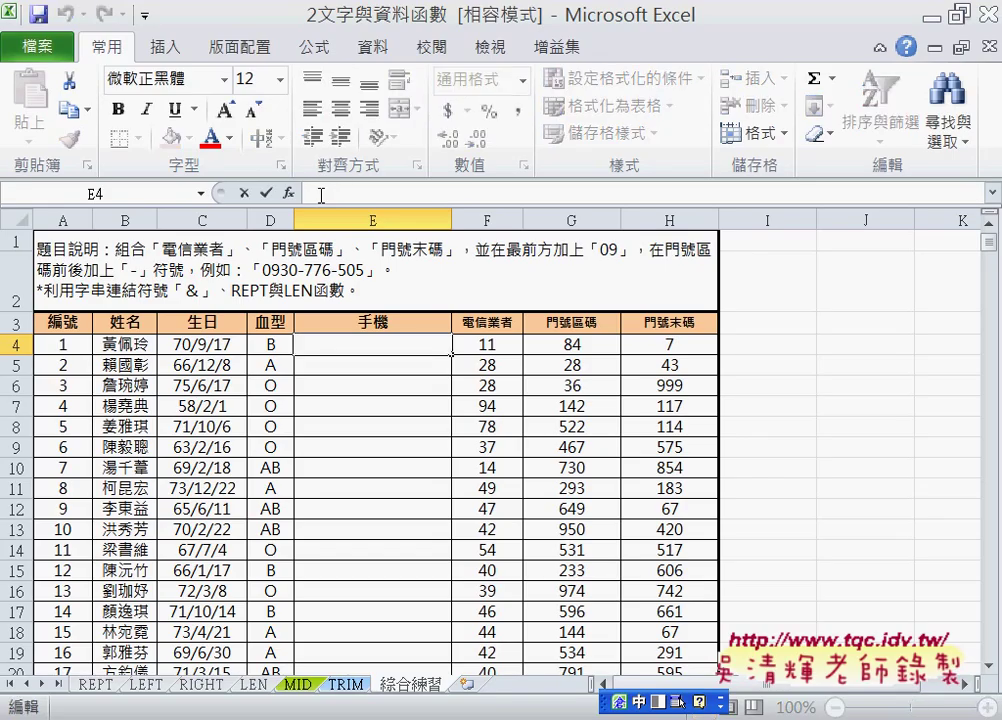
pyautogui.write('=')
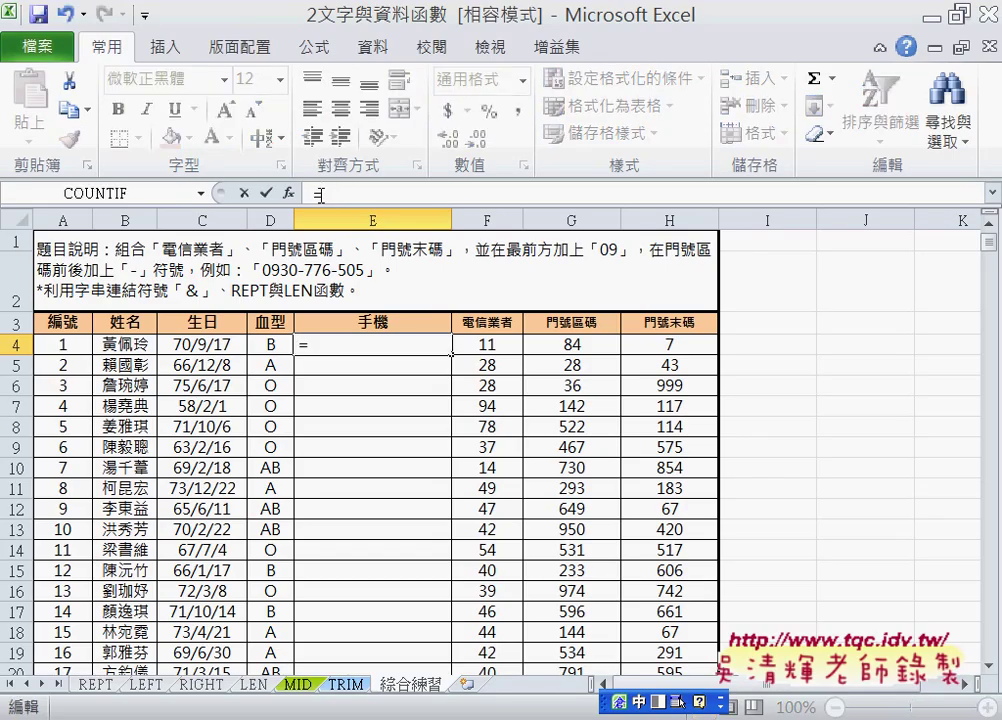
pyautogui.write('""')
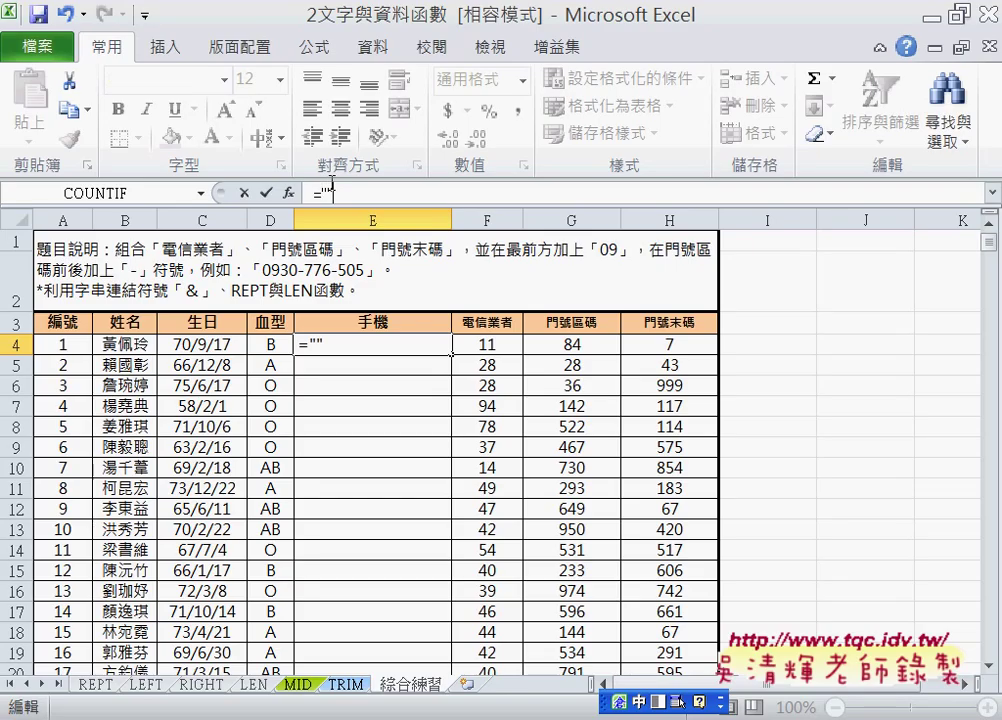
pyautogui.write('09')
pyautogui.write('&')
pyautogui.click(485, 347)
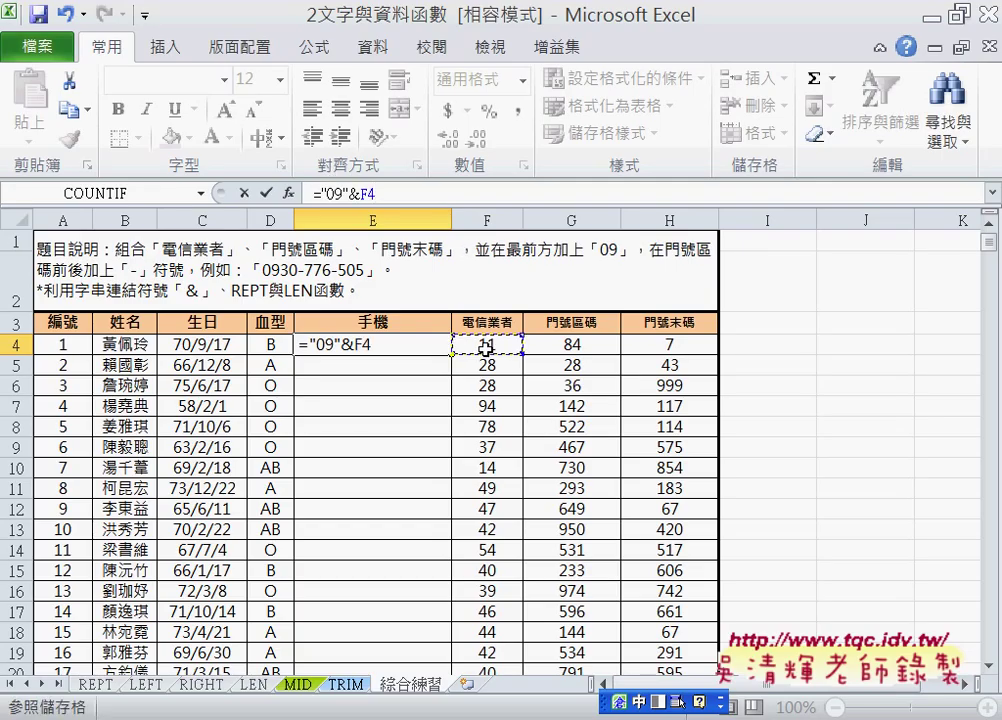
pyautogui.write('&"-')
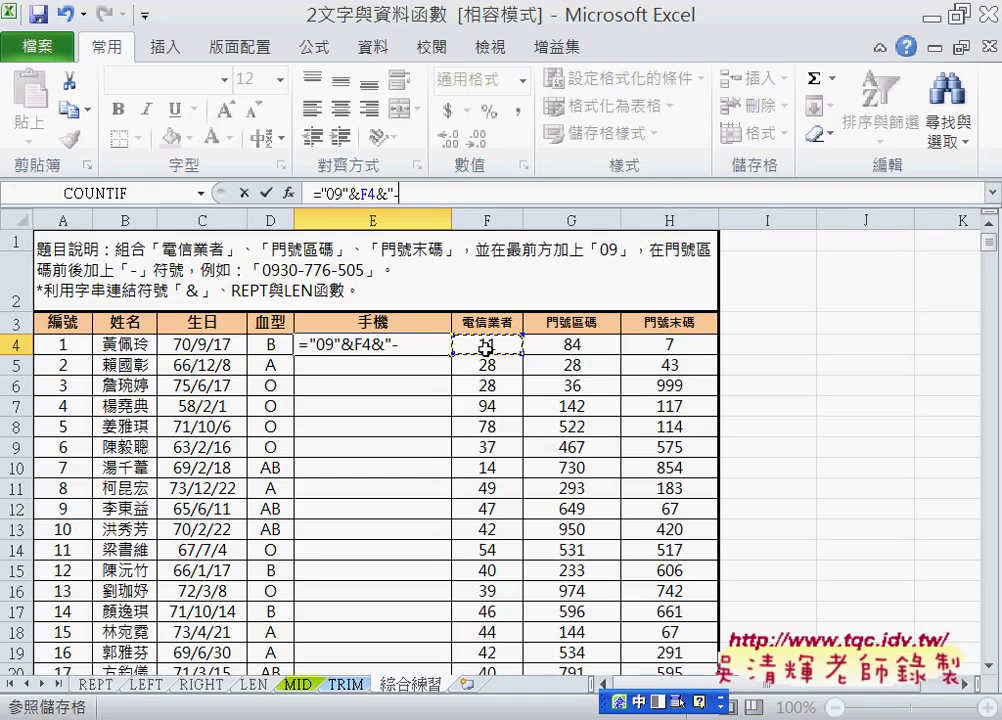
pyautogui.write('"')
pyautogui.write('&')
pyautogui.click(578, 344)
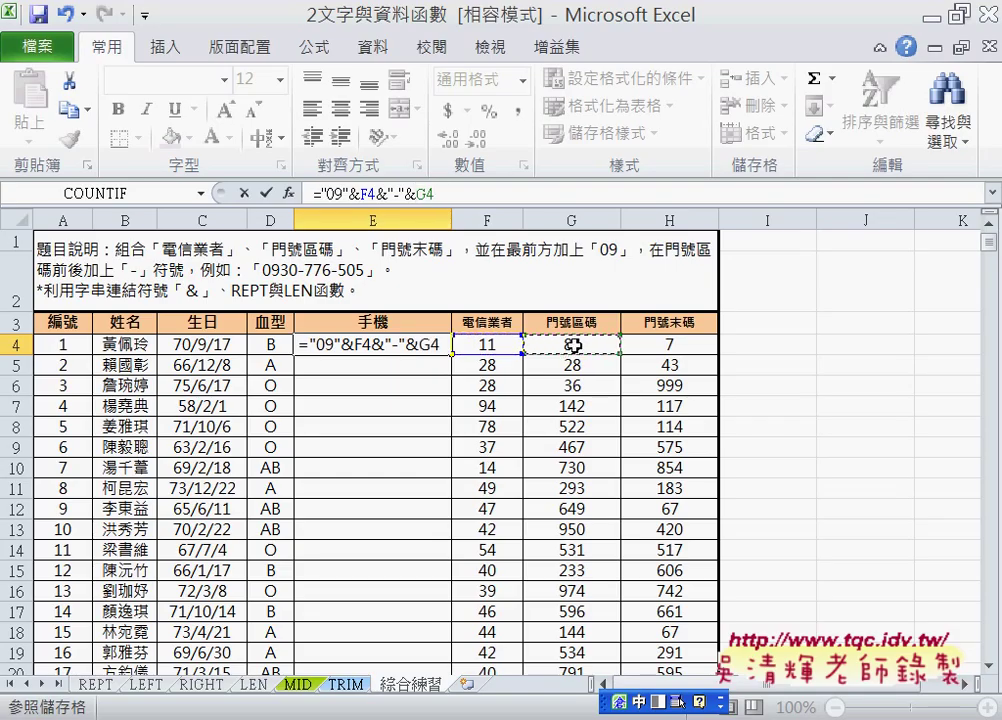
pyautogui.click(266, 193)
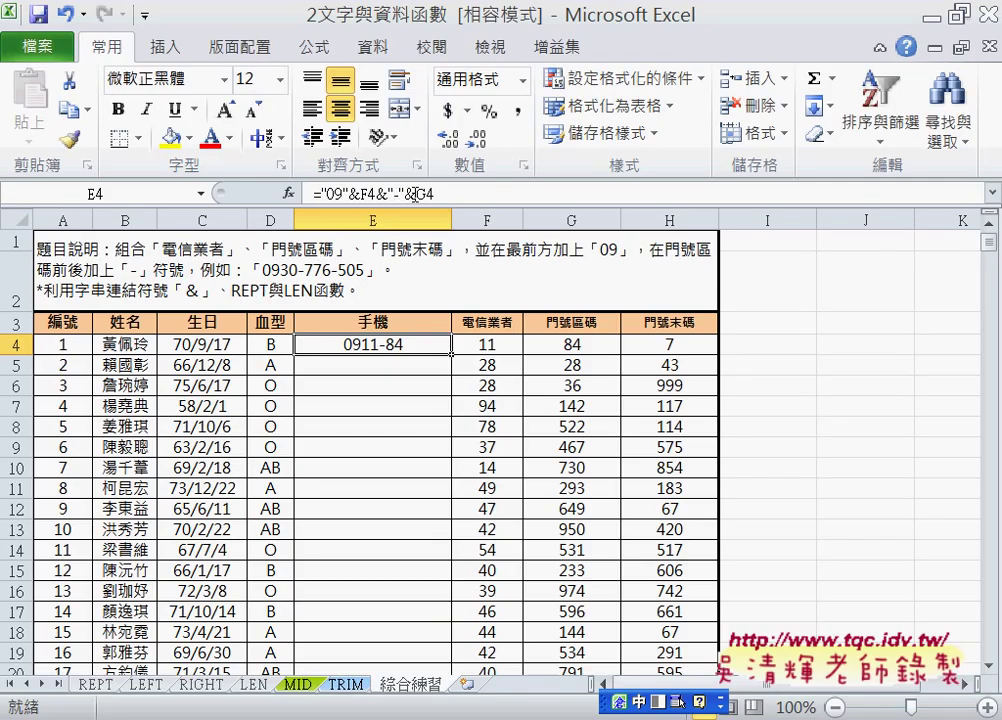
pyautogui.click(407, 193)
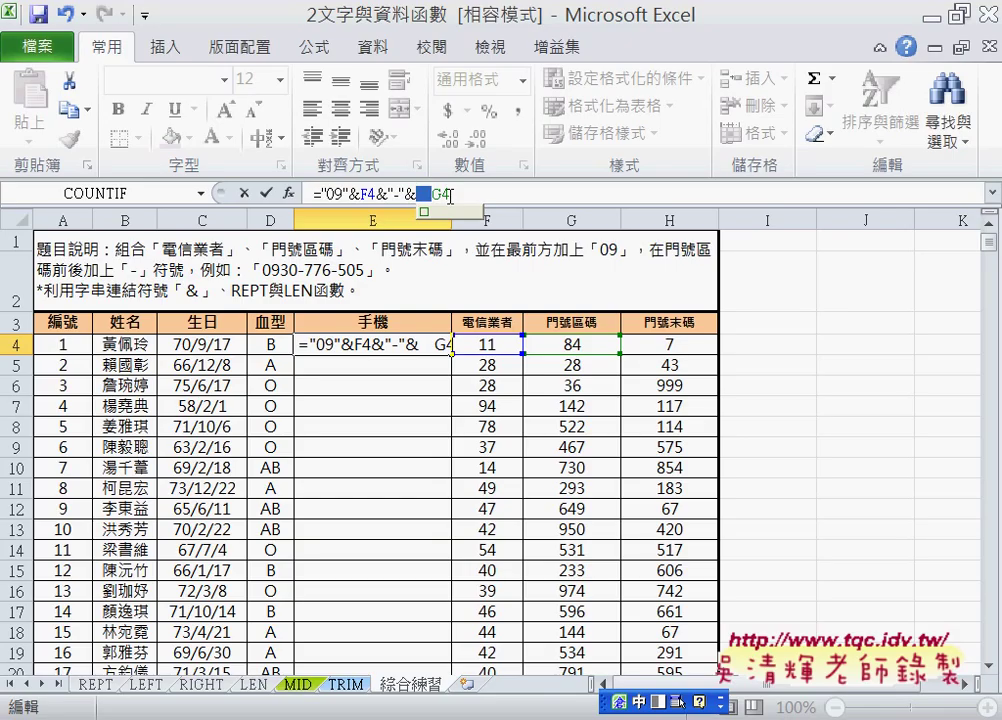
# - Put REPT("0",3-LEN(G4)) after the dash in E4's formula to generate padding zeros
pyautogui.press('BackSpace')
pyautogui.write('r')
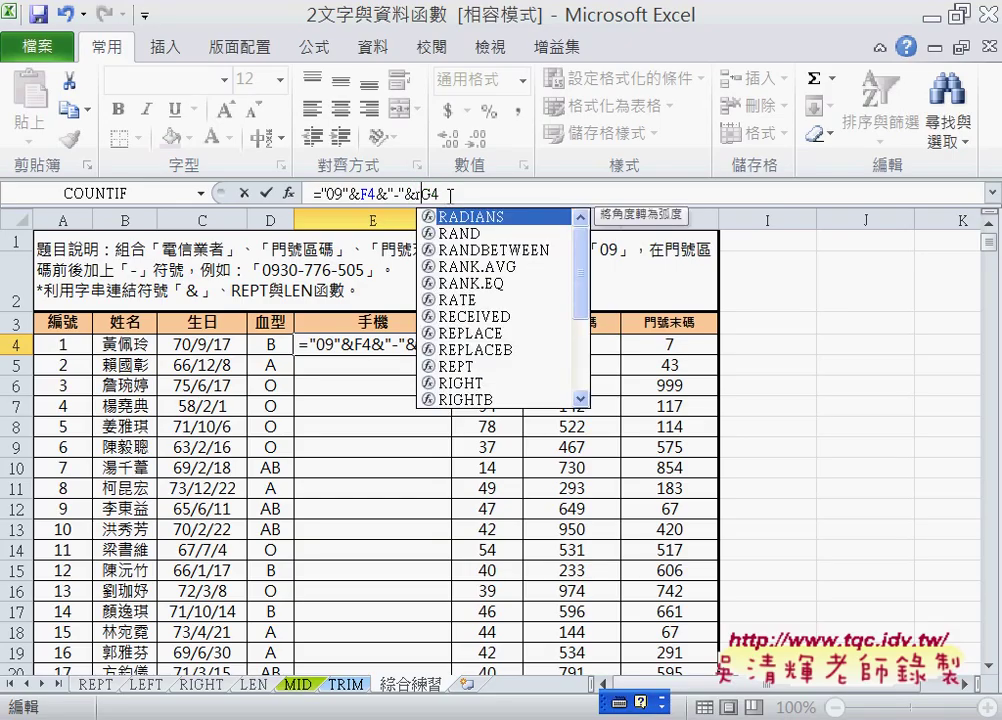
pyautogui.write('ept')
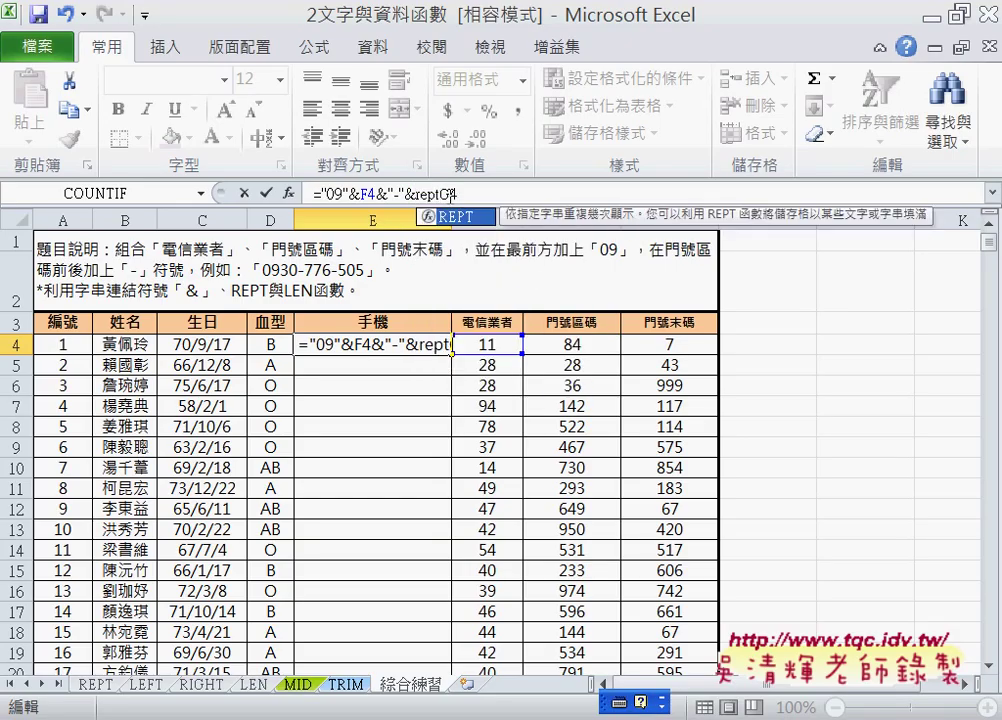
pyautogui.write('(')
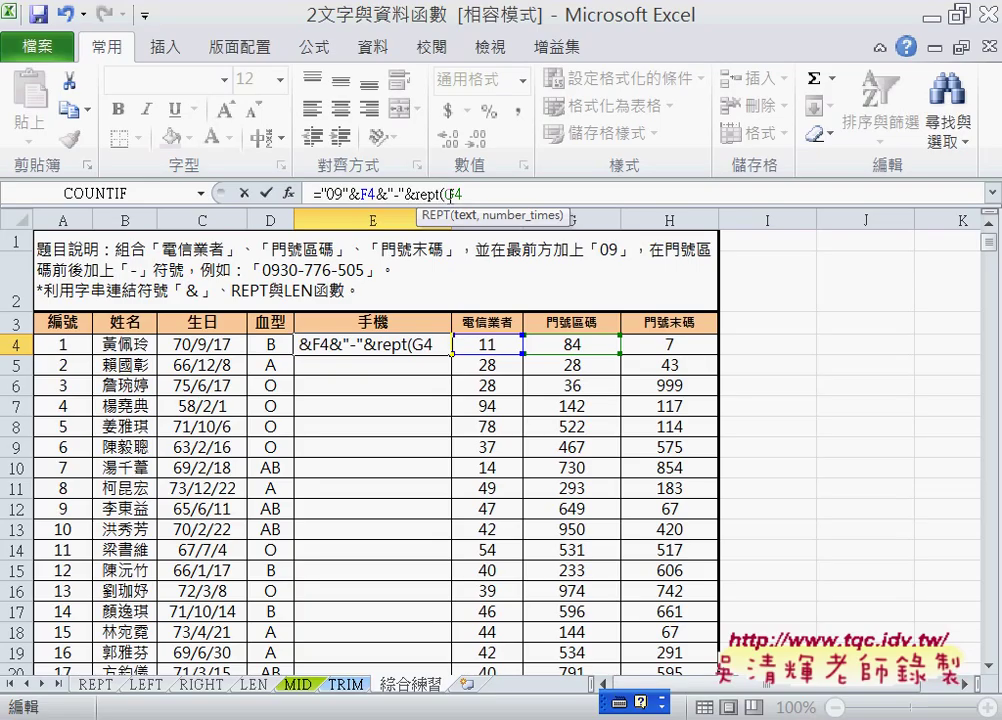
pyautogui.write('""')
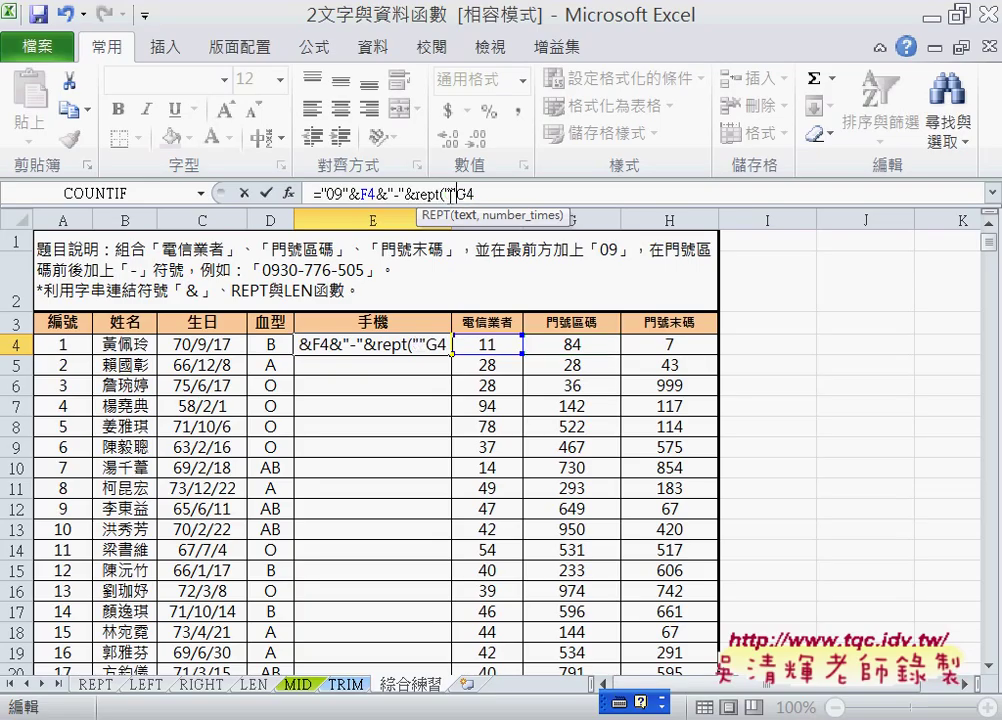
pyautogui.write('0')
pyautogui.write(',')
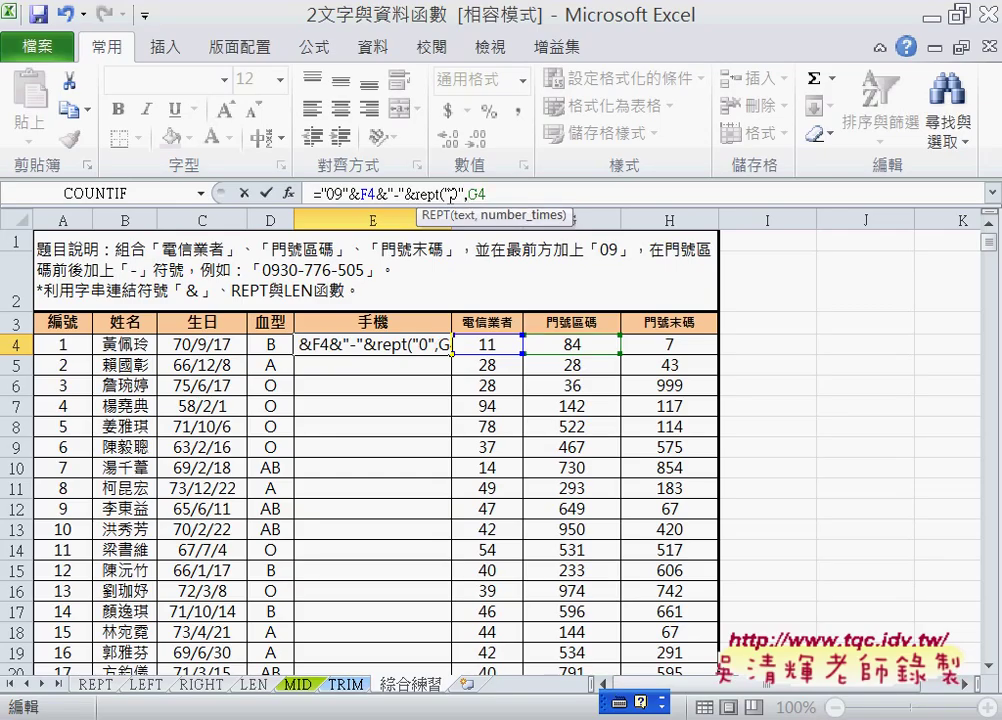
pyautogui.write('l')
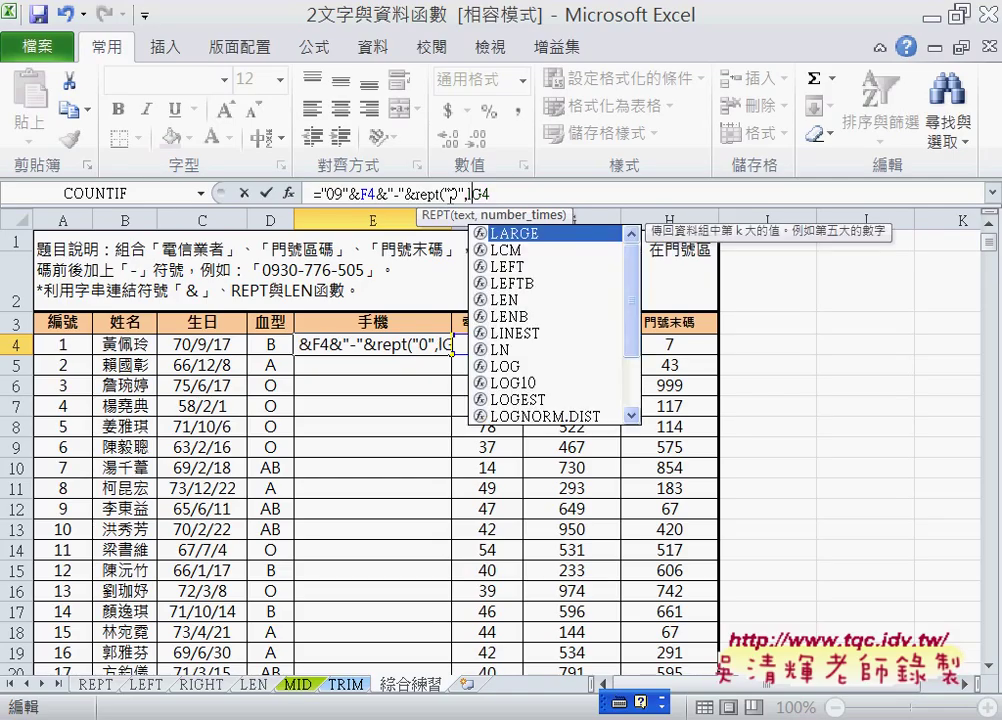
pyautogui.write('en')
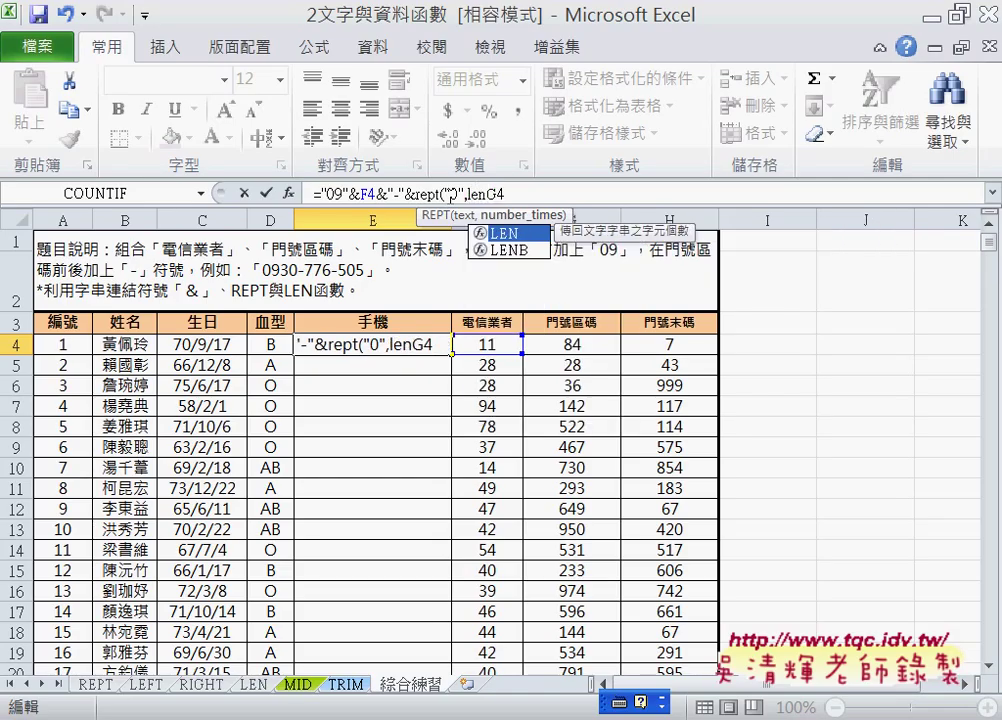
pyautogui.write('(G4')
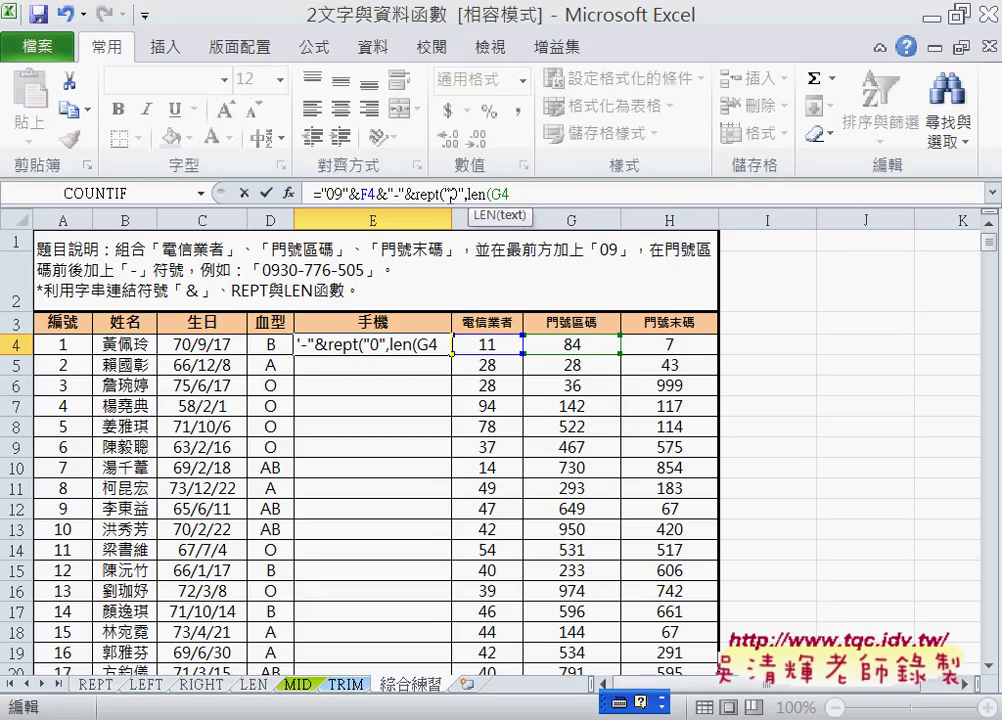
pyautogui.write(')')
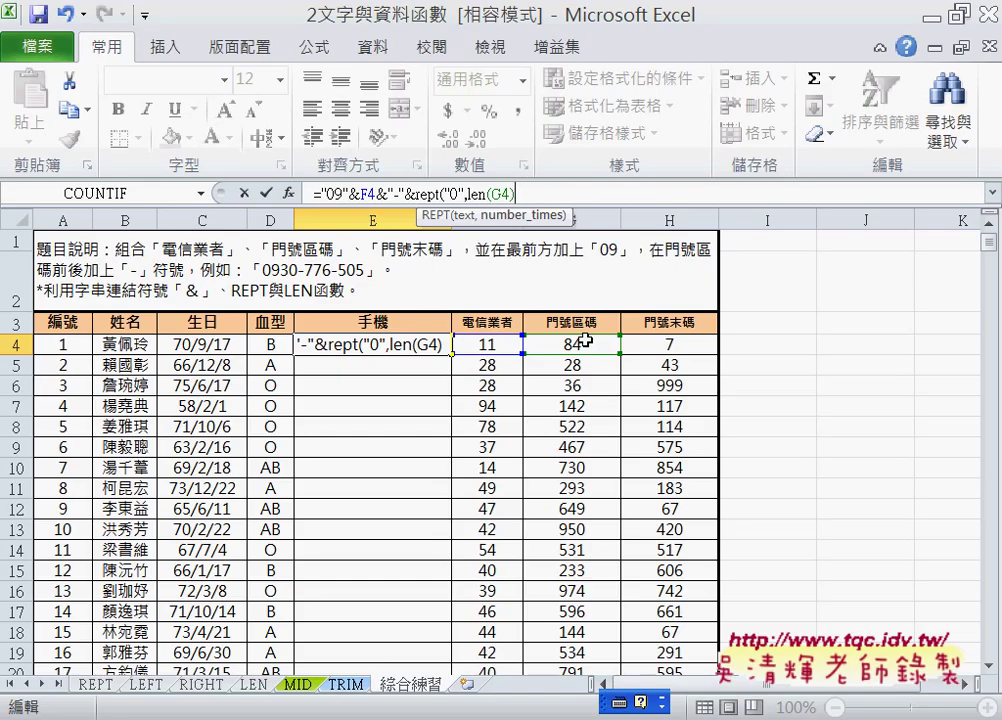
pyautogui.press('Left')
pyautogui.press('Left')
pyautogui.press('Left')
pyautogui.press('Left')
pyautogui.press('Left')
pyautogui.press('Left')
pyautogui.write('3-')
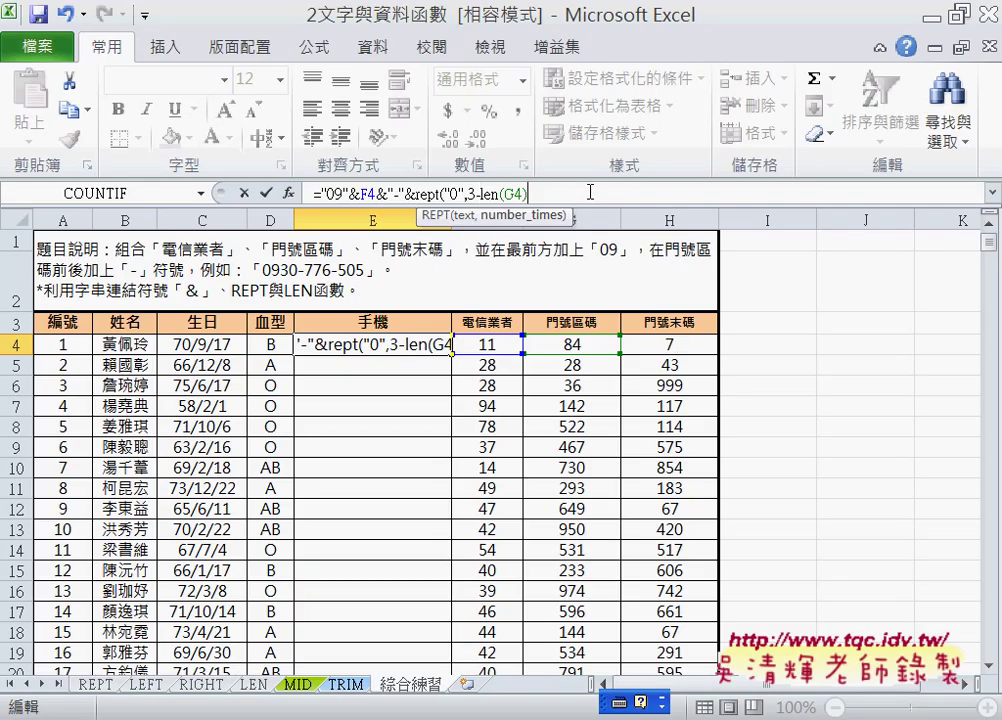
pyautogui.write(')')
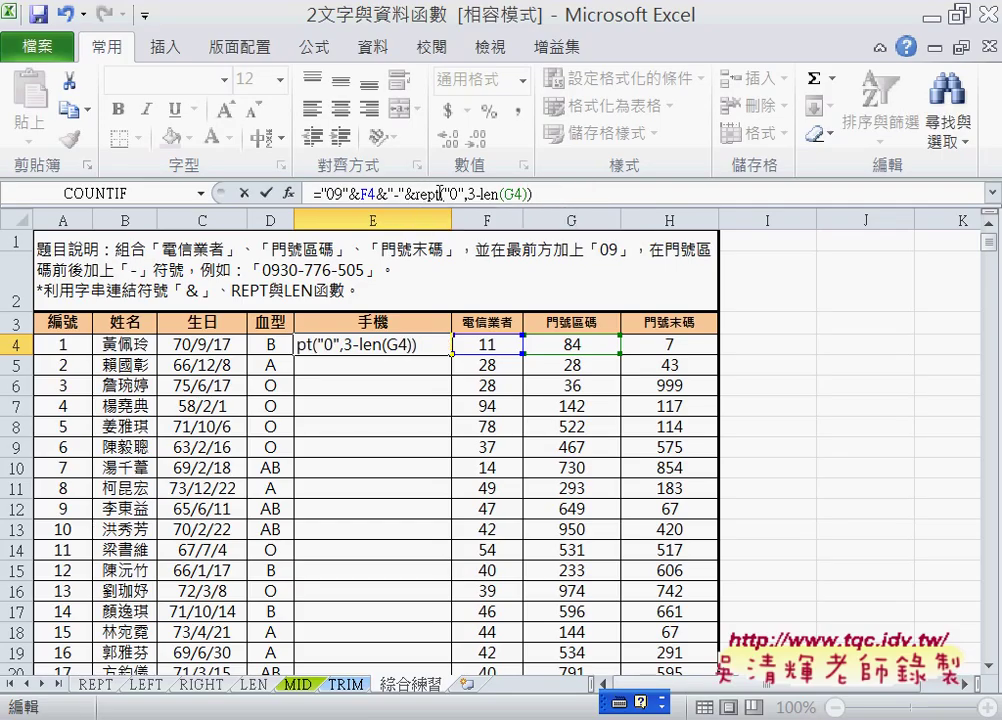
pyautogui.moveTo(445, 192); pyautogui.dragTo(531, 192)
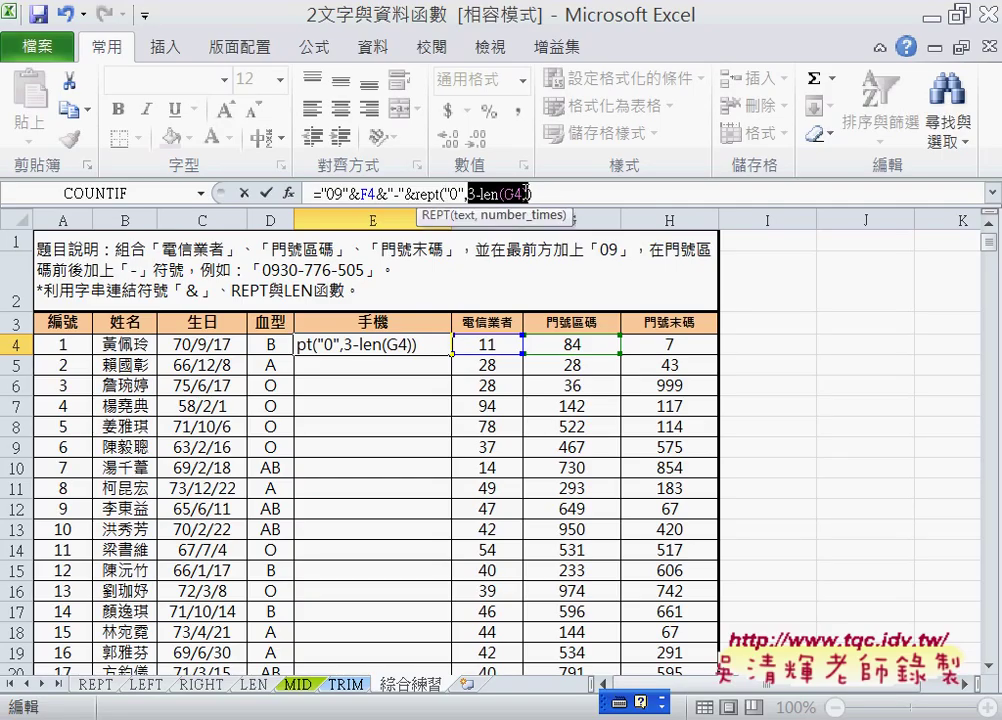
pyautogui.click(268, 193)
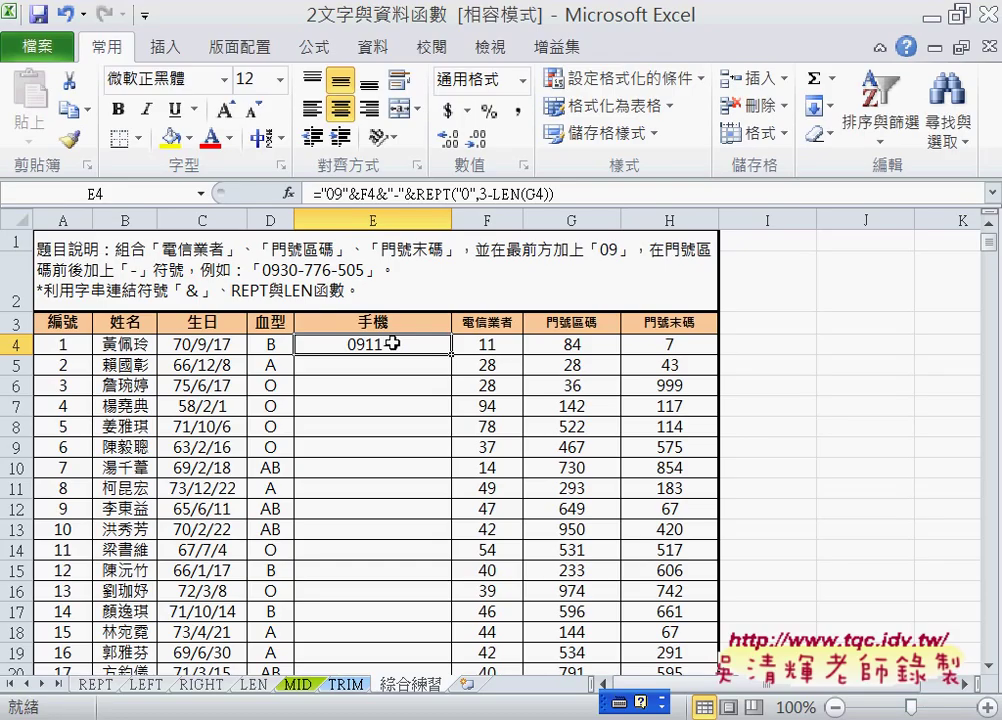
# - Append &G4 after the padding zeros so E4 shows 0911-084
pyautogui.click(587, 196)
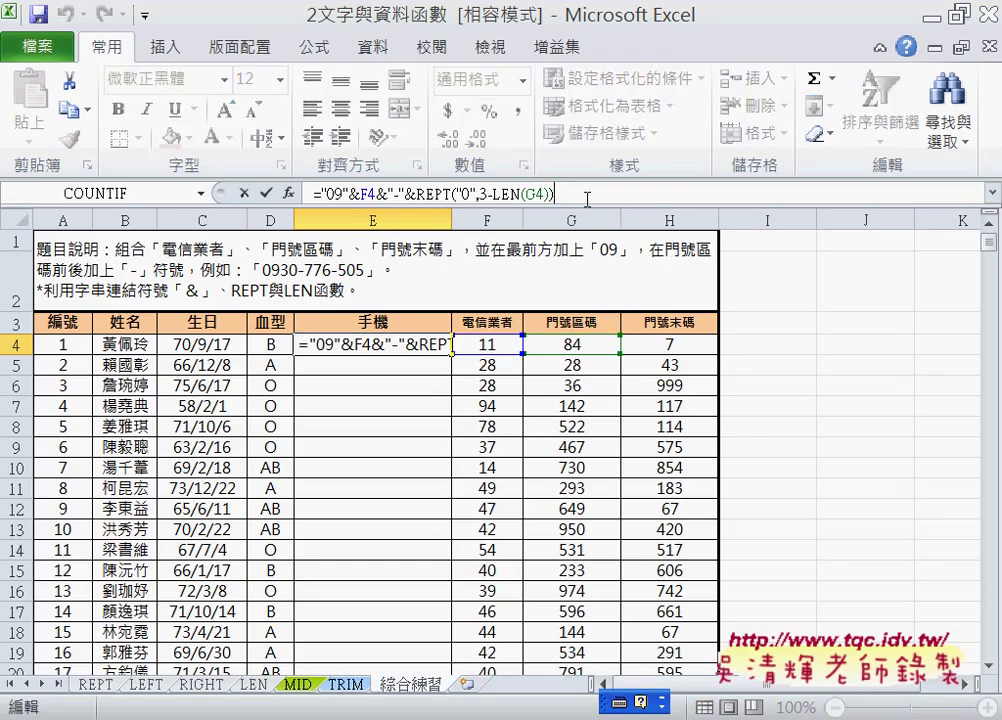
pyautogui.write('&')
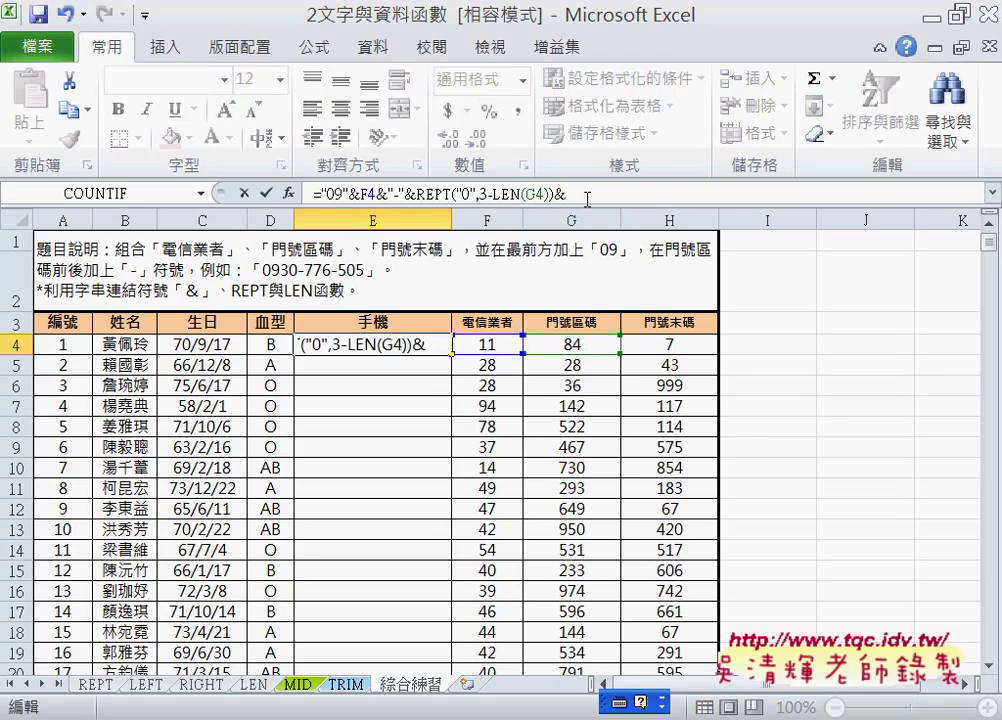
pyautogui.click(572, 345)
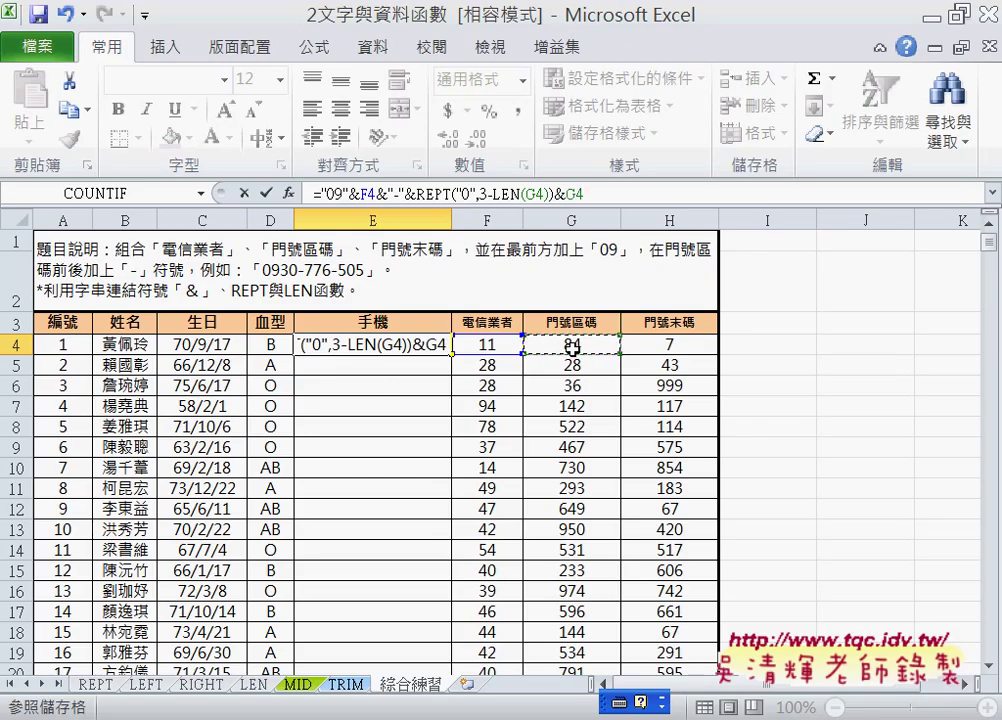
pyautogui.click(265, 193)
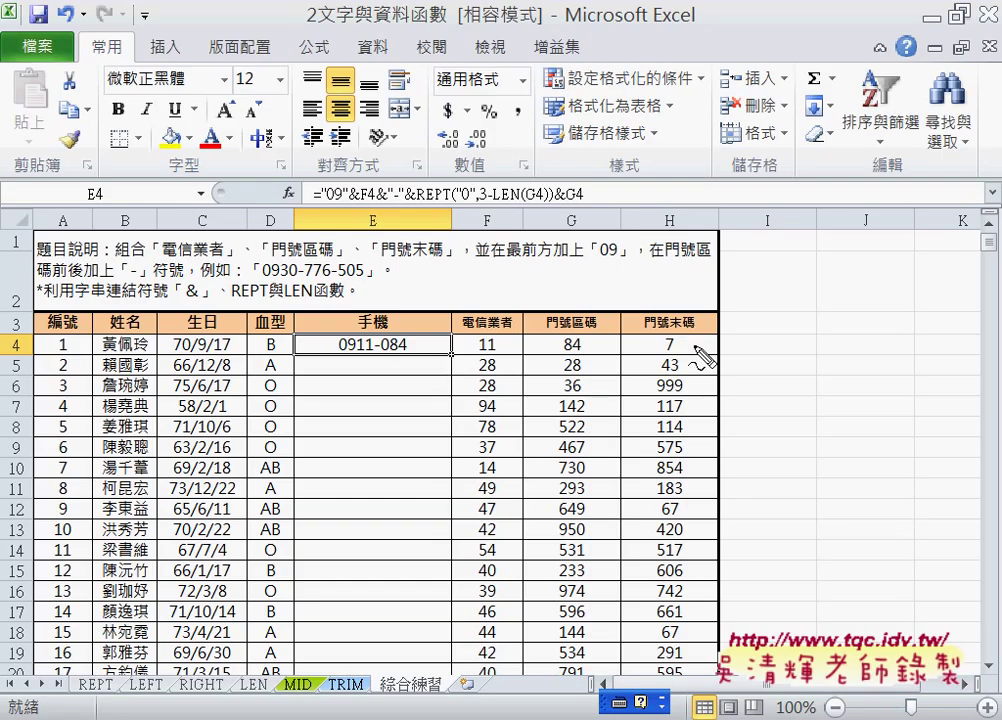
pyautogui.hotkey('ctrl', 'space')
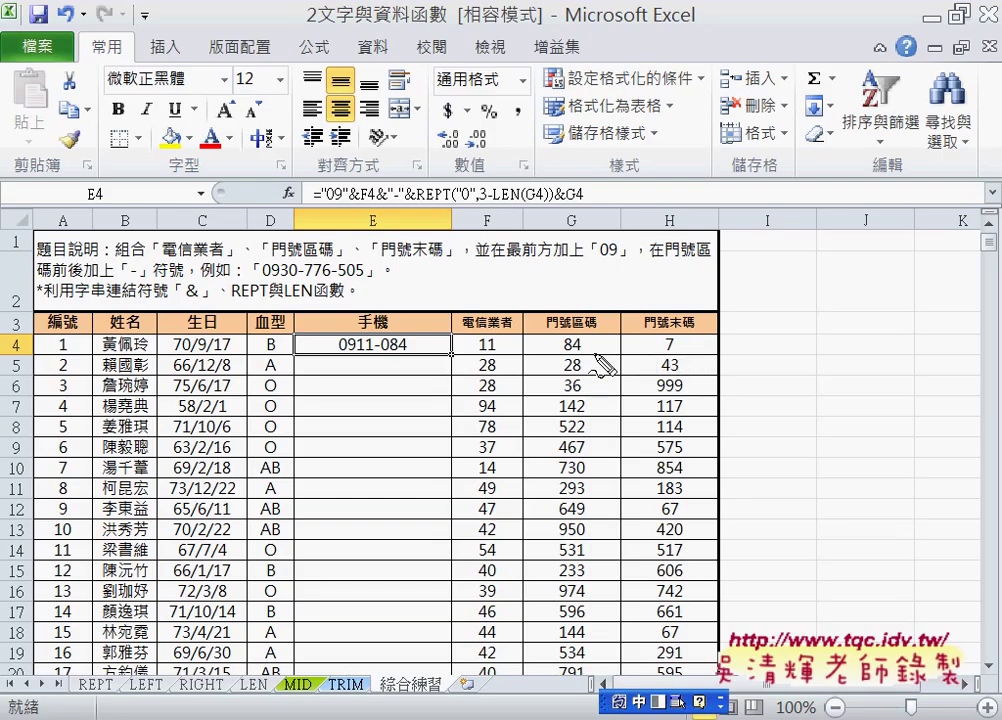
pyautogui.moveTo(580, 337); pyautogui.dragTo(584, 351)
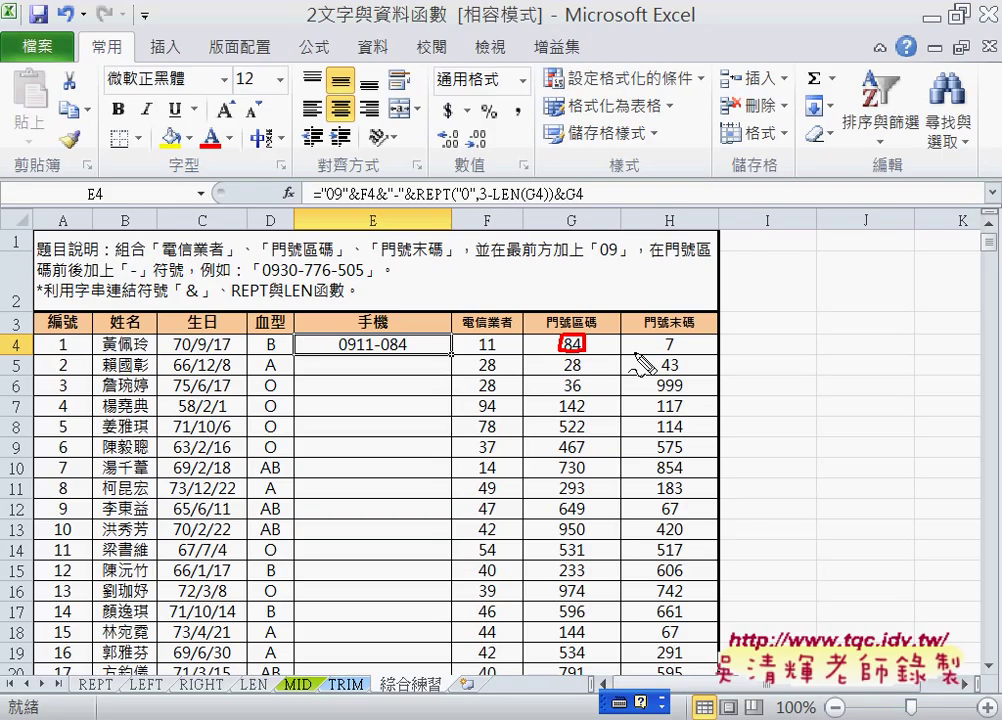
pyautogui.moveTo(681, 338); pyautogui.dragTo(684, 352)
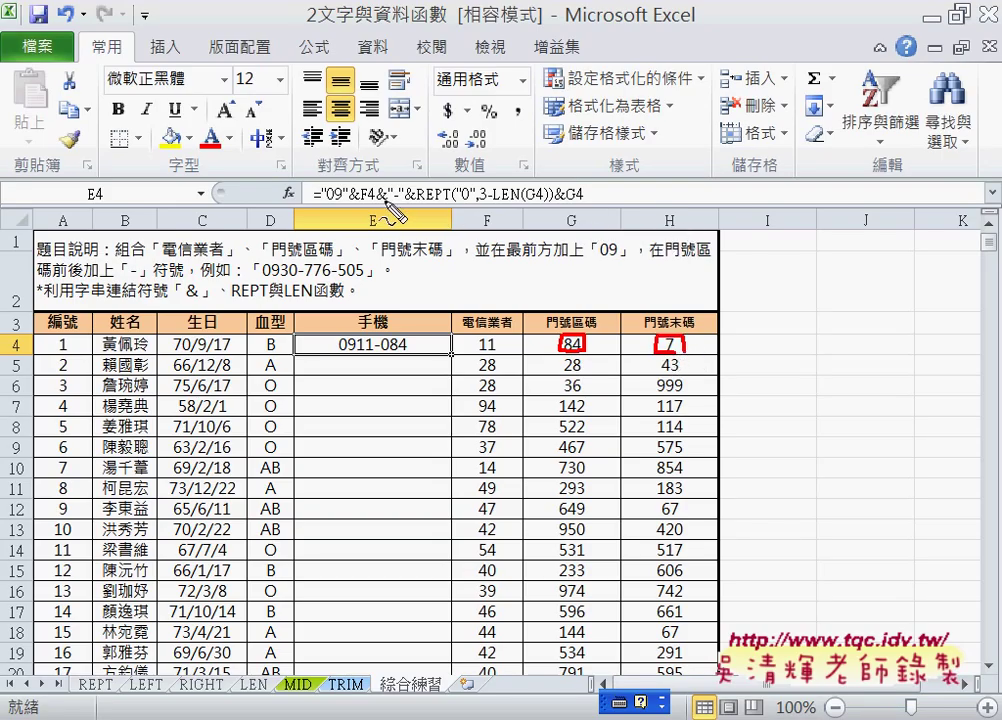
pyautogui.moveTo(322, 203); pyautogui.dragTo(582, 204)
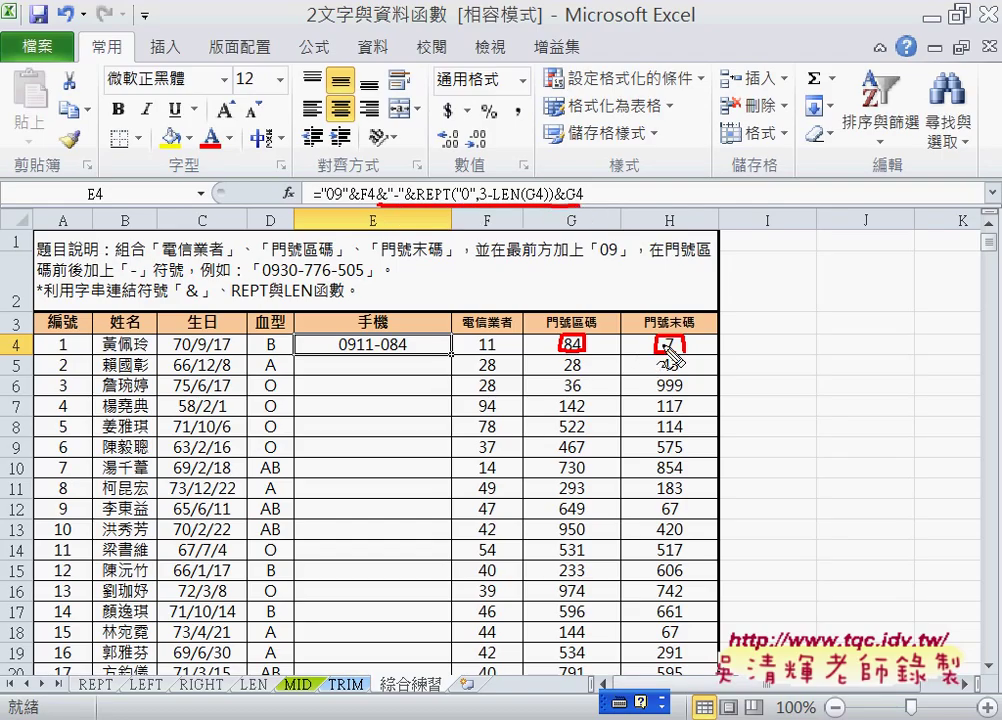
pyautogui.moveTo(566, 207); pyautogui.dragTo(645, 308)
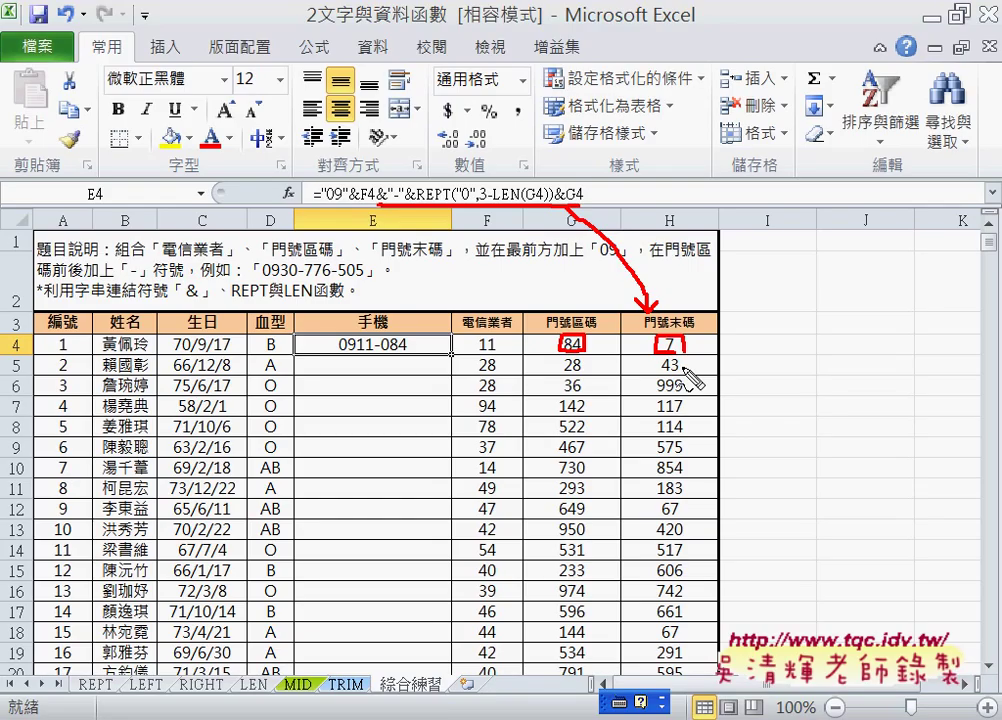
pyautogui.press('Escape')
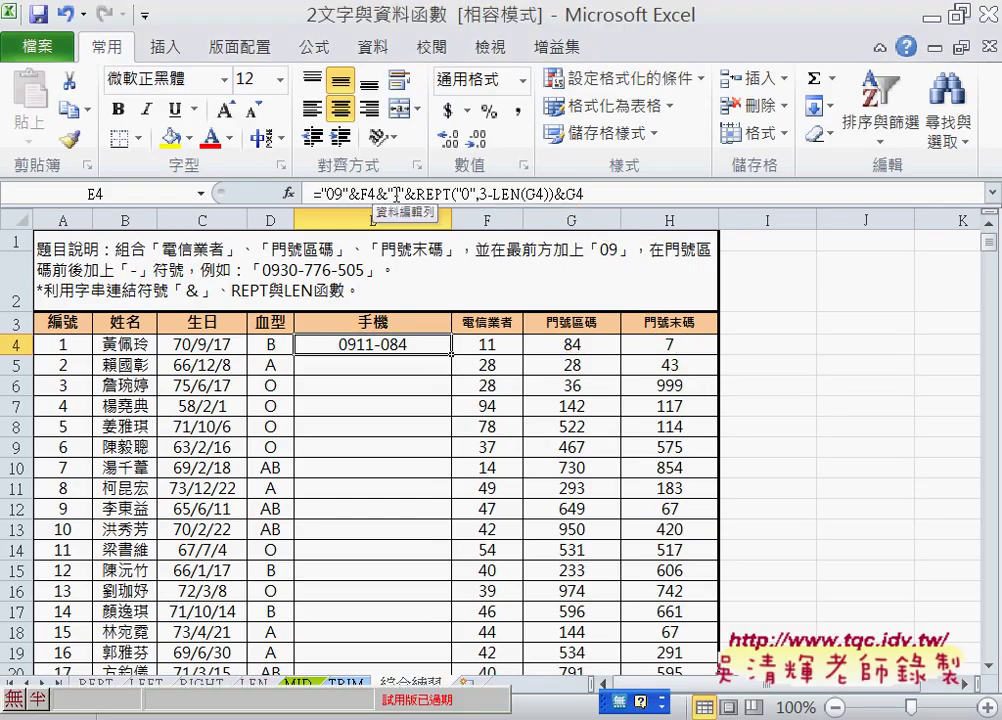
pyautogui.click(378, 194)
pyautogui.moveTo(378, 194); pyautogui.dragTo(596, 195)
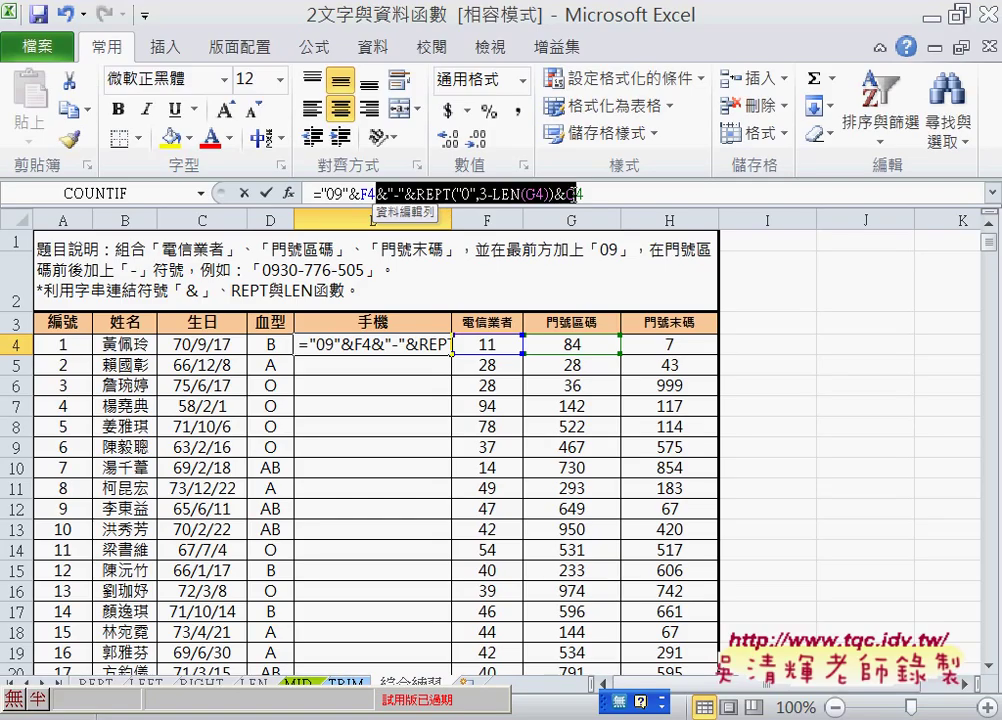
pyautogui.hotkey('ctrl', 'c')
pyautogui.click(596, 195)
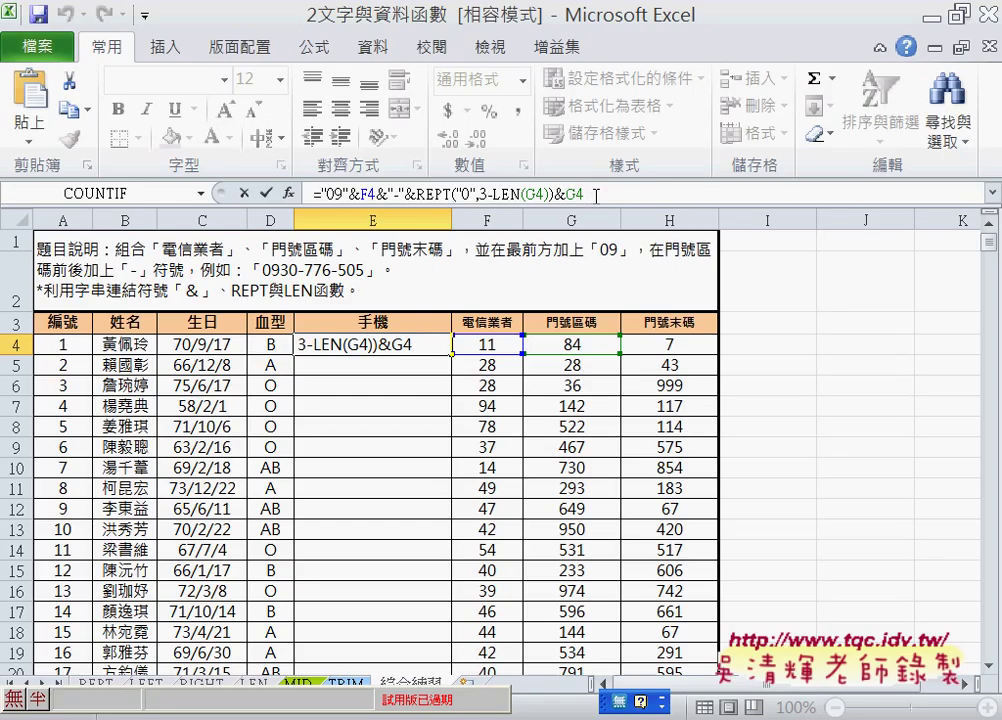
pyautogui.hotkey('ctrl', 'v')
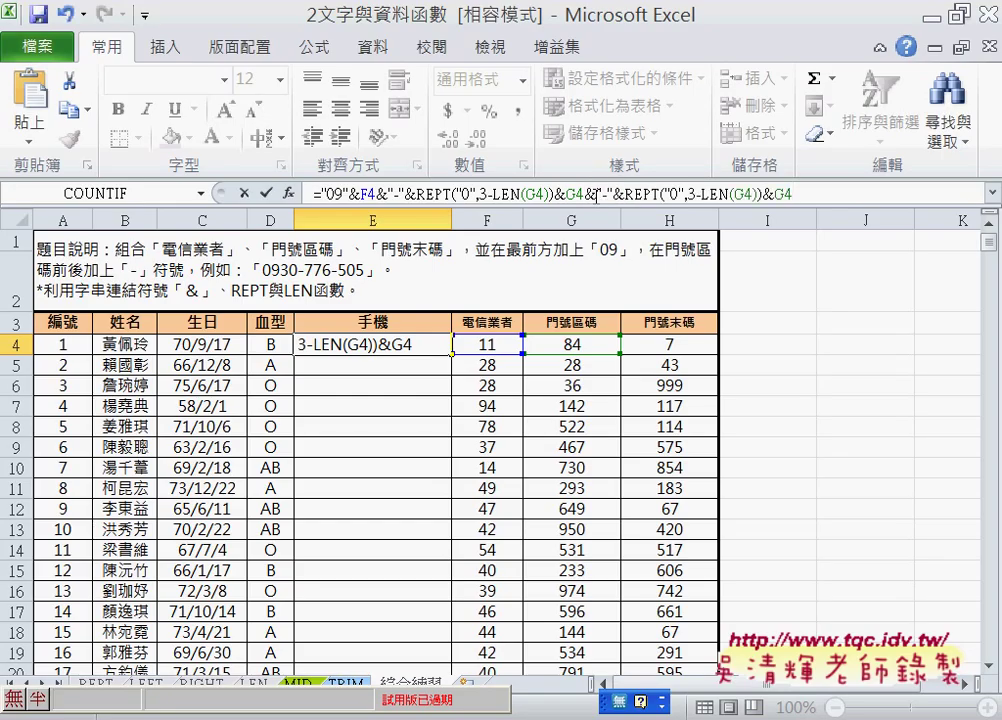
pyautogui.moveTo(733, 193); pyautogui.dragTo(743, 193)
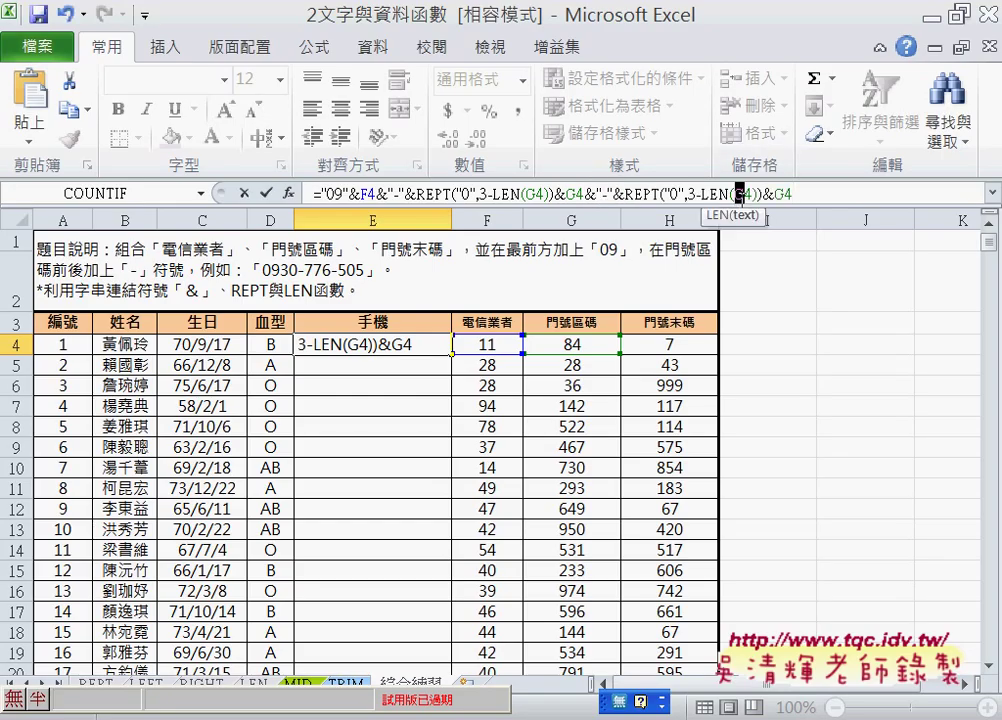
pyautogui.write('h')
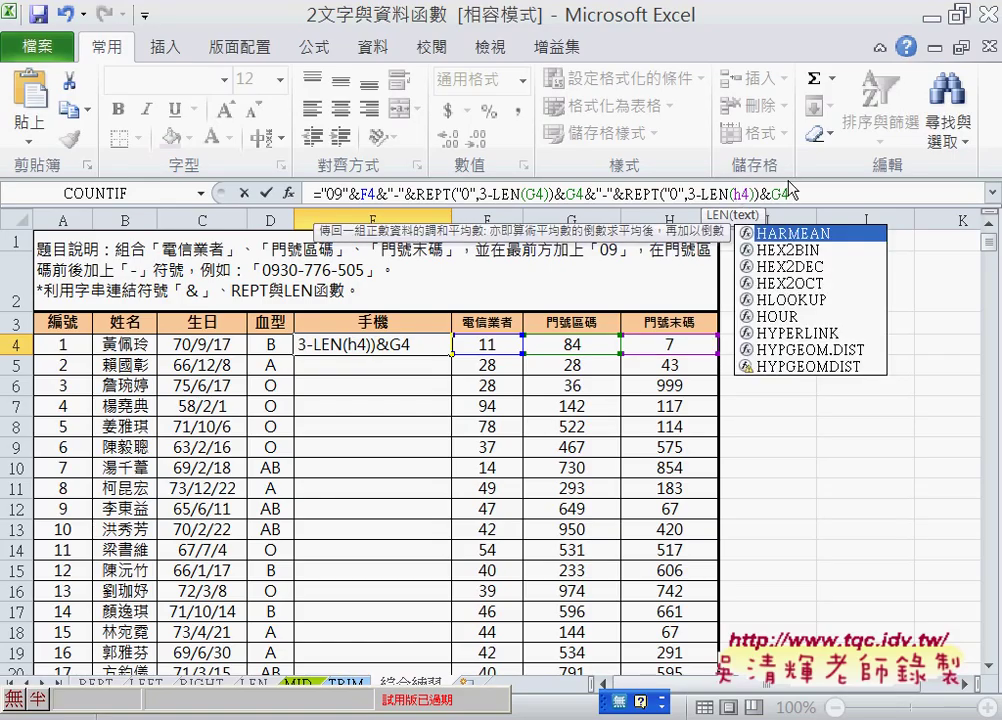
pyautogui.moveTo(780, 193); pyautogui.dragTo(773, 193)
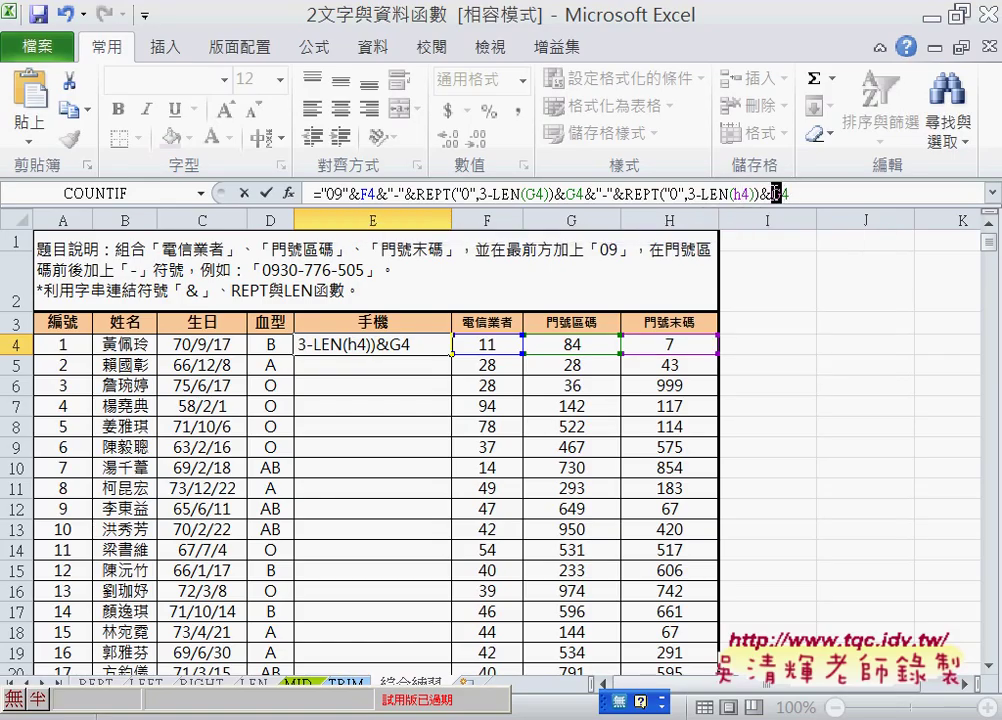
pyautogui.write('h')
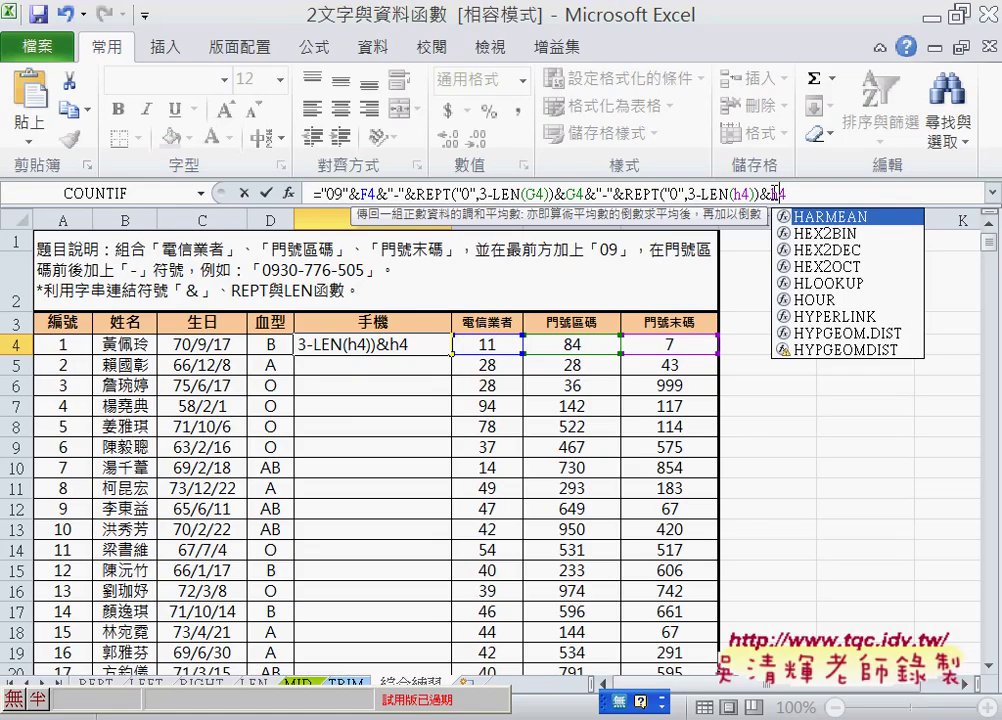
pyautogui.click(267, 193)
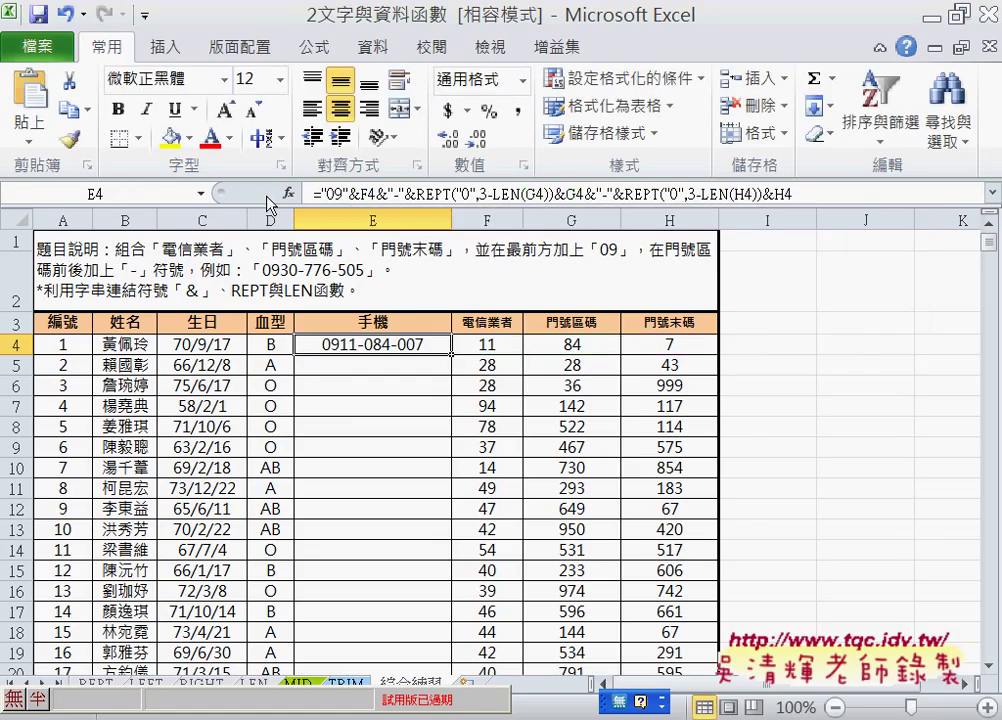
pyautogui.doubleClick(451, 355)
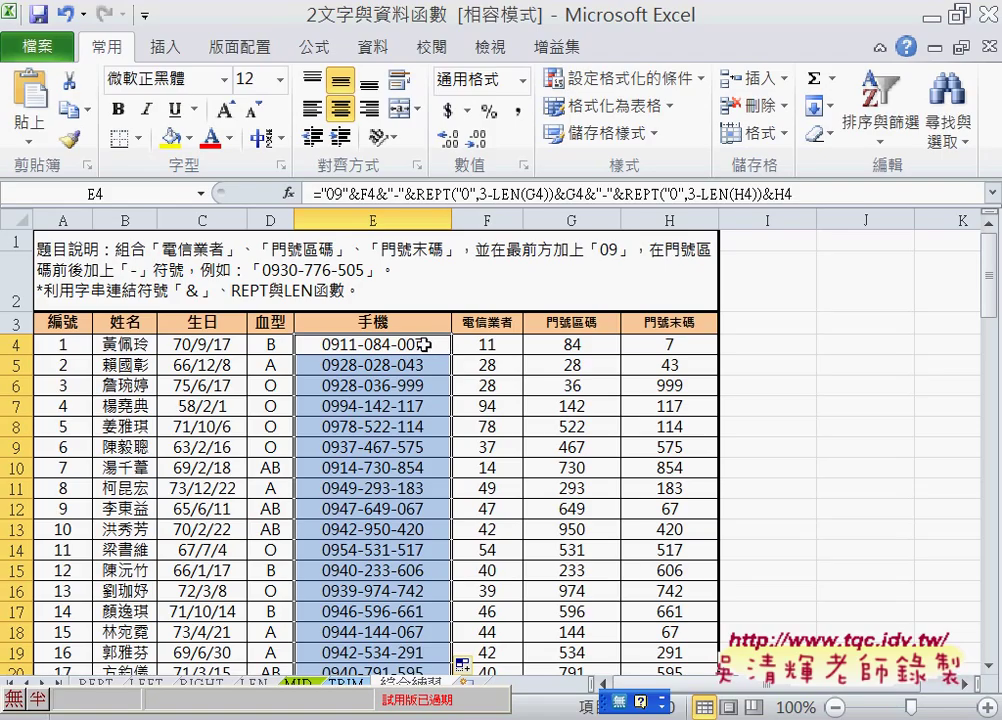
# - Deselect the filled 手機 range and switch to the REPT sheet
pyautogui.click(423, 344)
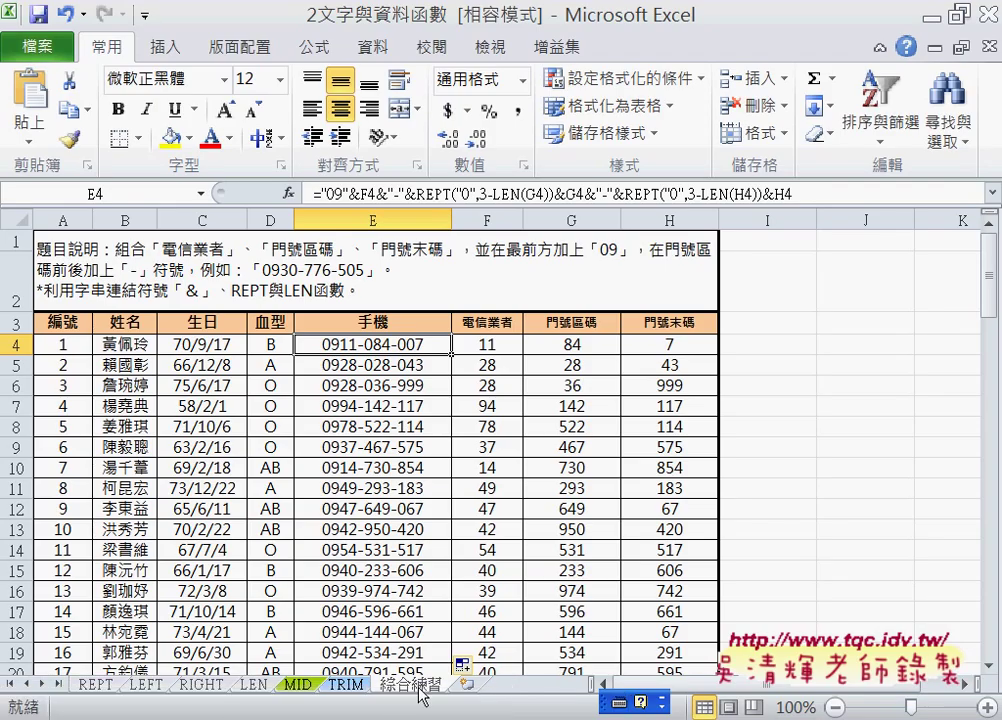
pyautogui.click(98, 686)
pyautogui.scroll(1, 242, 628)
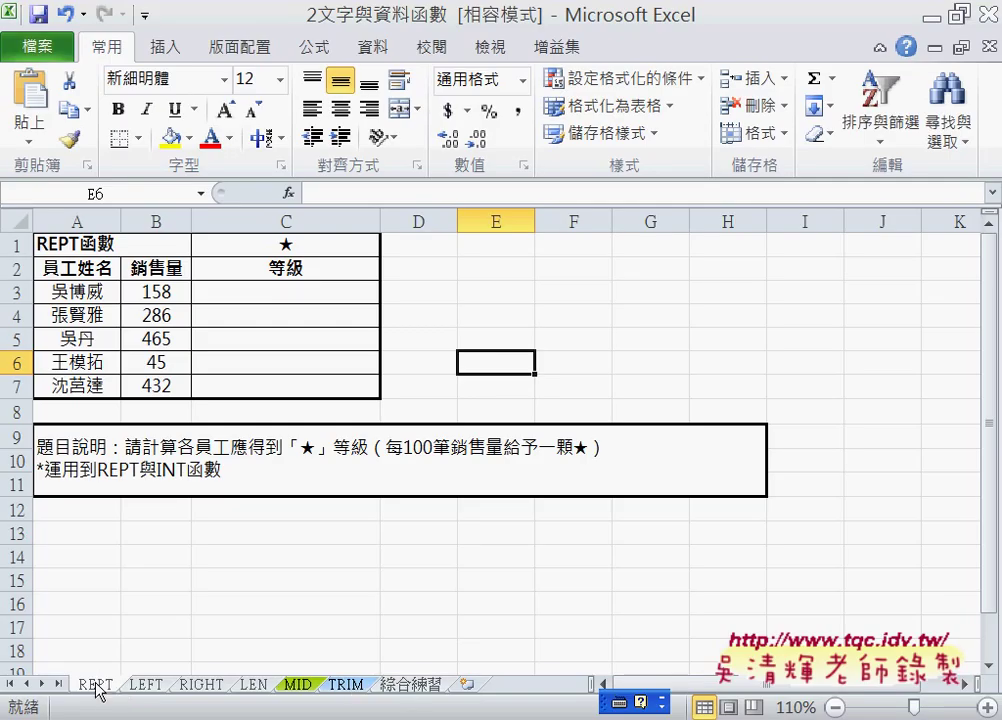
# - Review the ★ in C1 and the sales values 158, 286 and 465 in column B
pyautogui.click(266, 244)
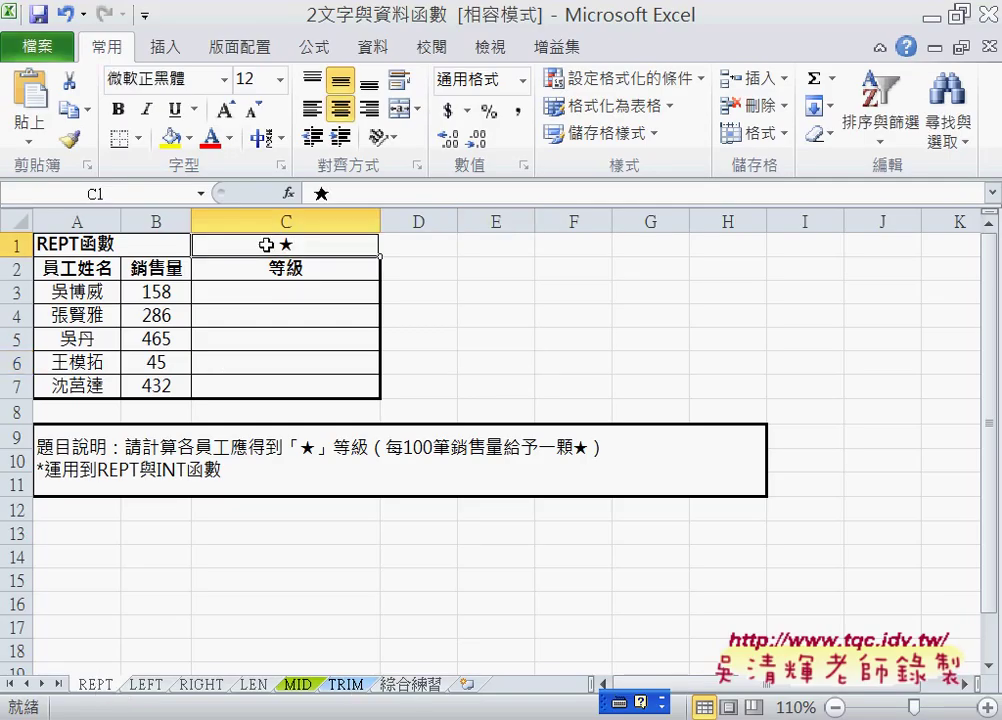
pyautogui.click(157, 291)
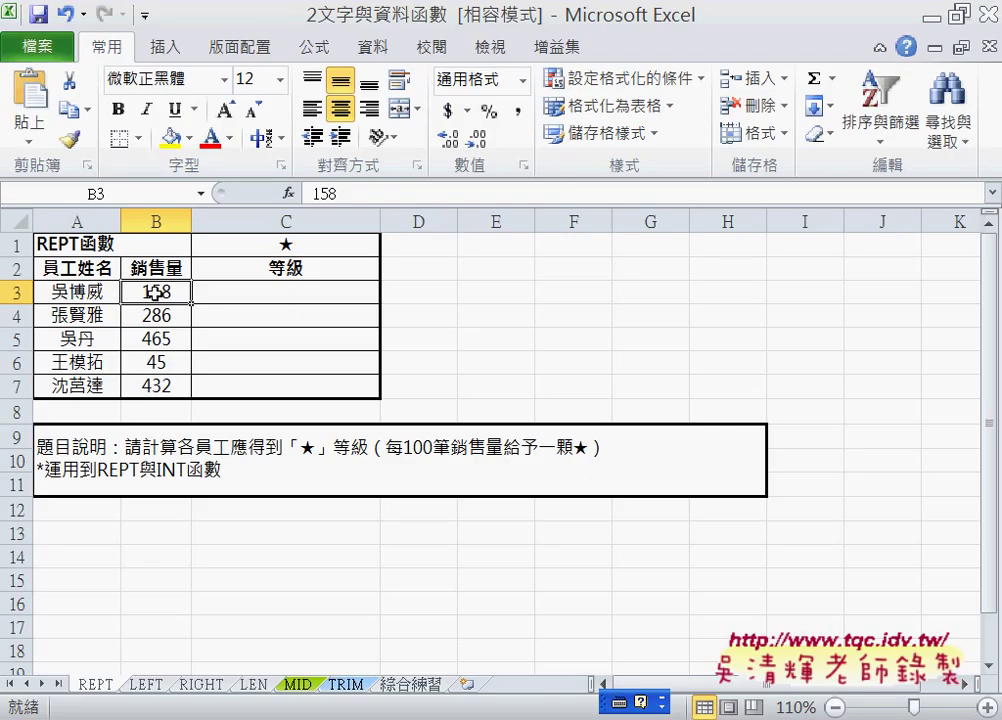
pyautogui.click(161, 317)
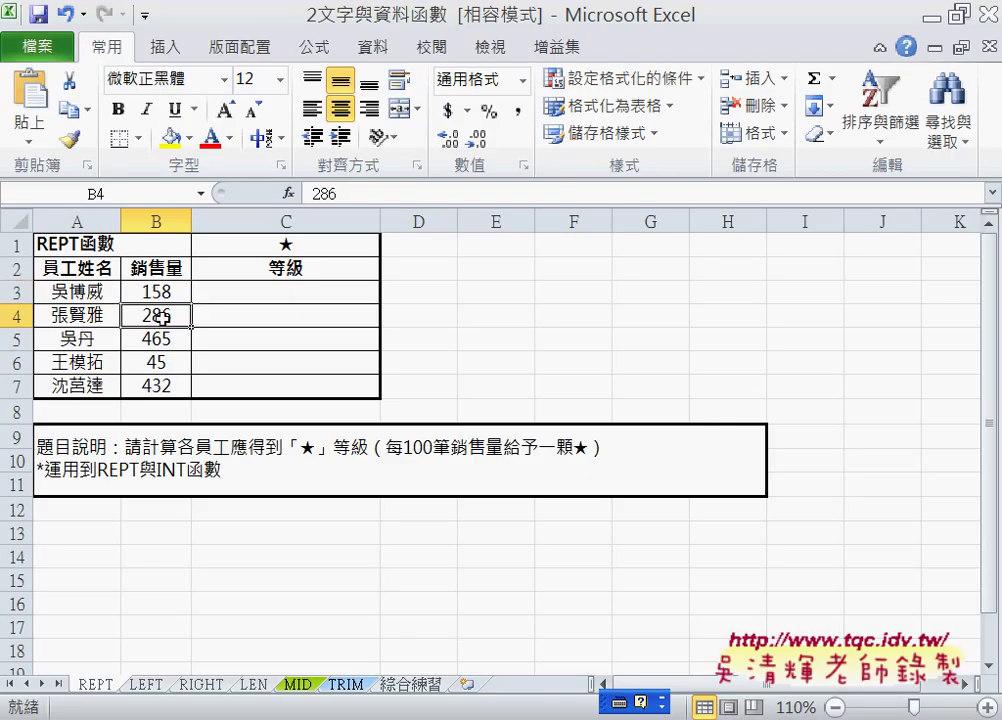
pyautogui.click(157, 338)
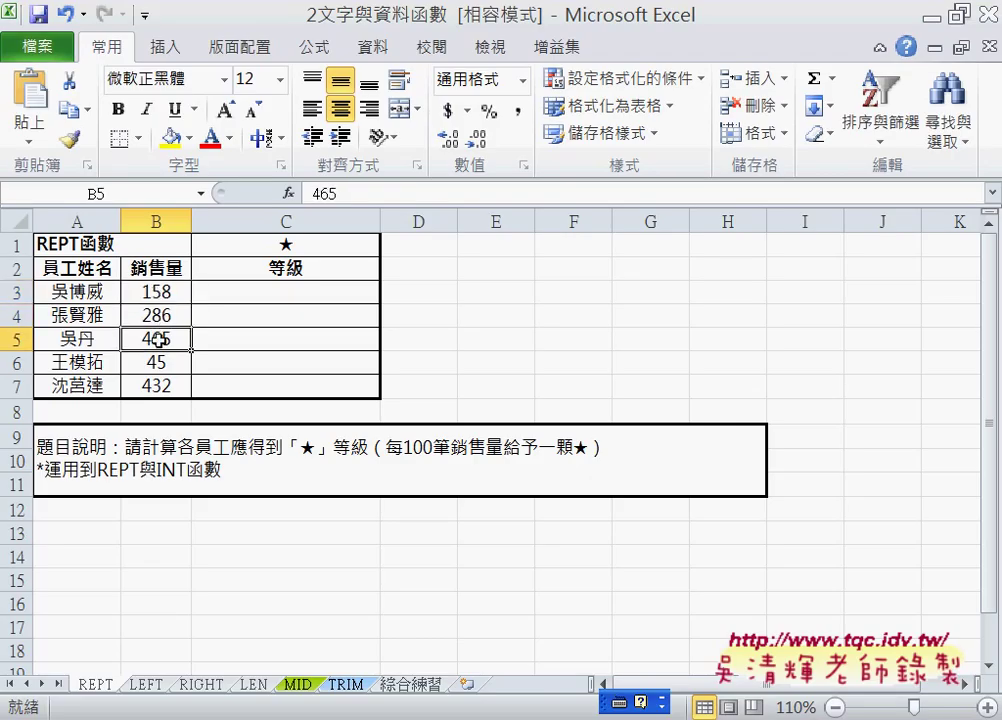
# - Select C3 and insert the REPT function from the 文字 category
pyautogui.click(292, 291)
pyautogui.click(330, 193)
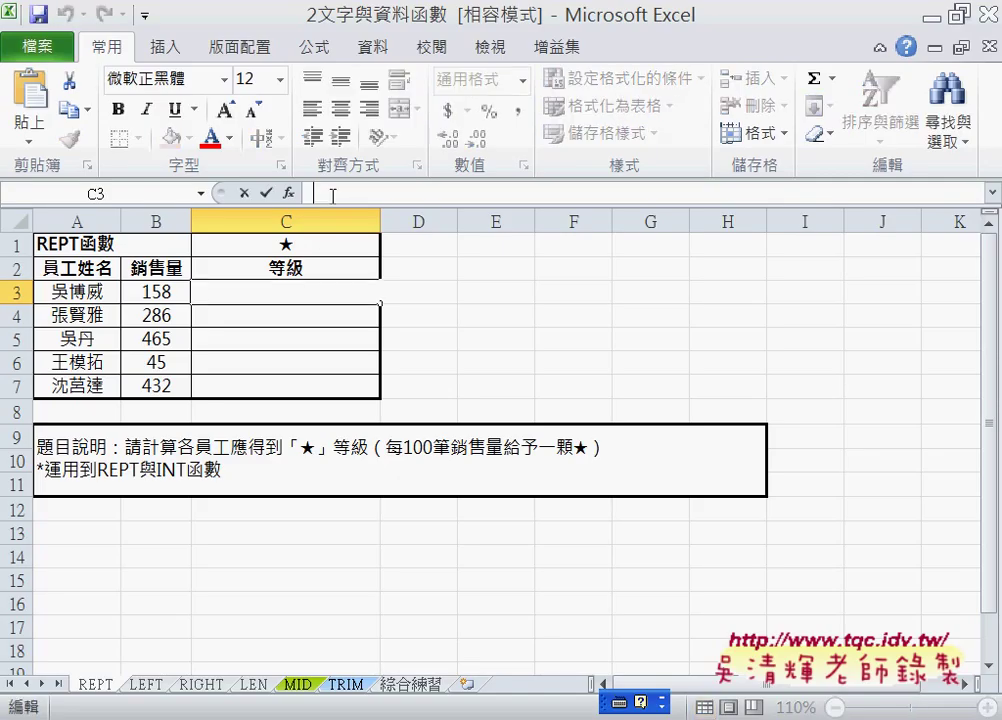
pyautogui.click(290, 193)
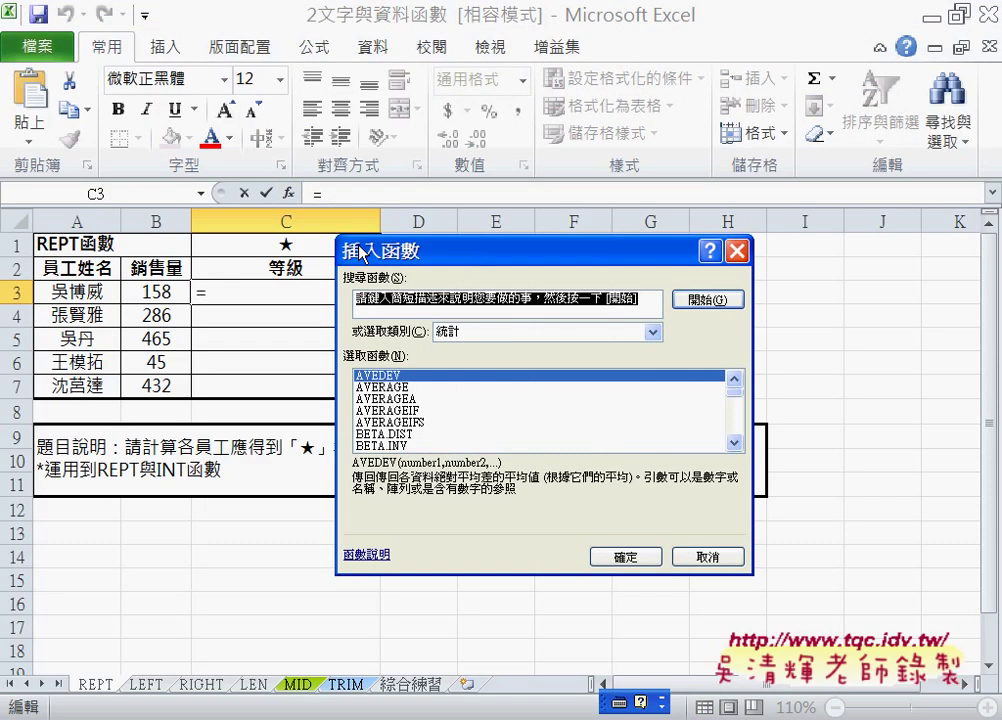
pyautogui.click(600, 331)
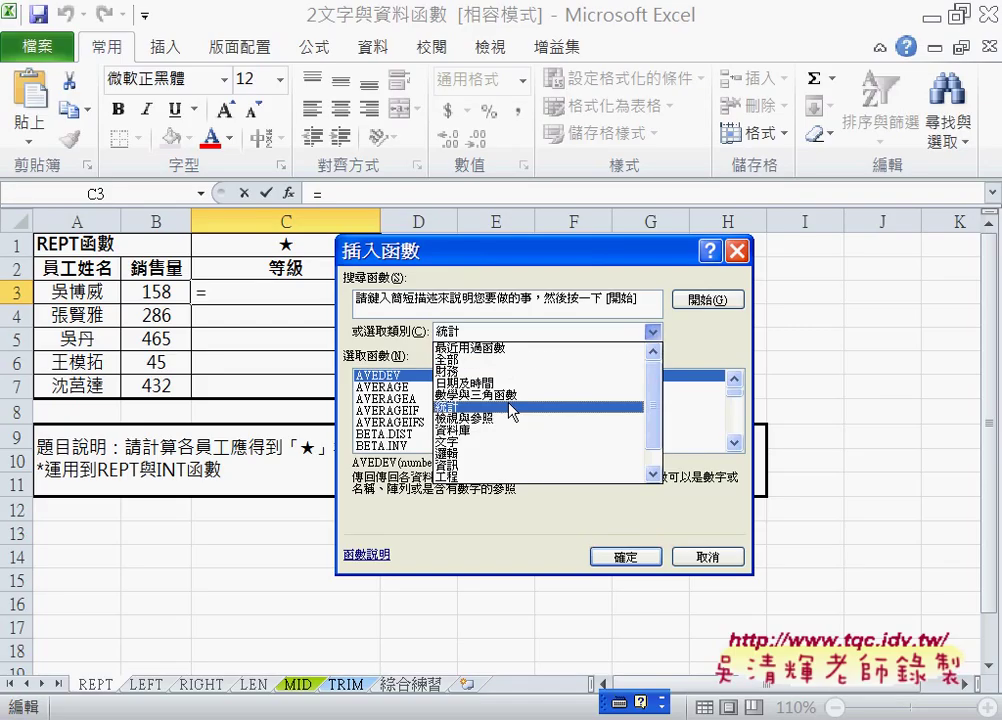
pyautogui.click(560, 452)
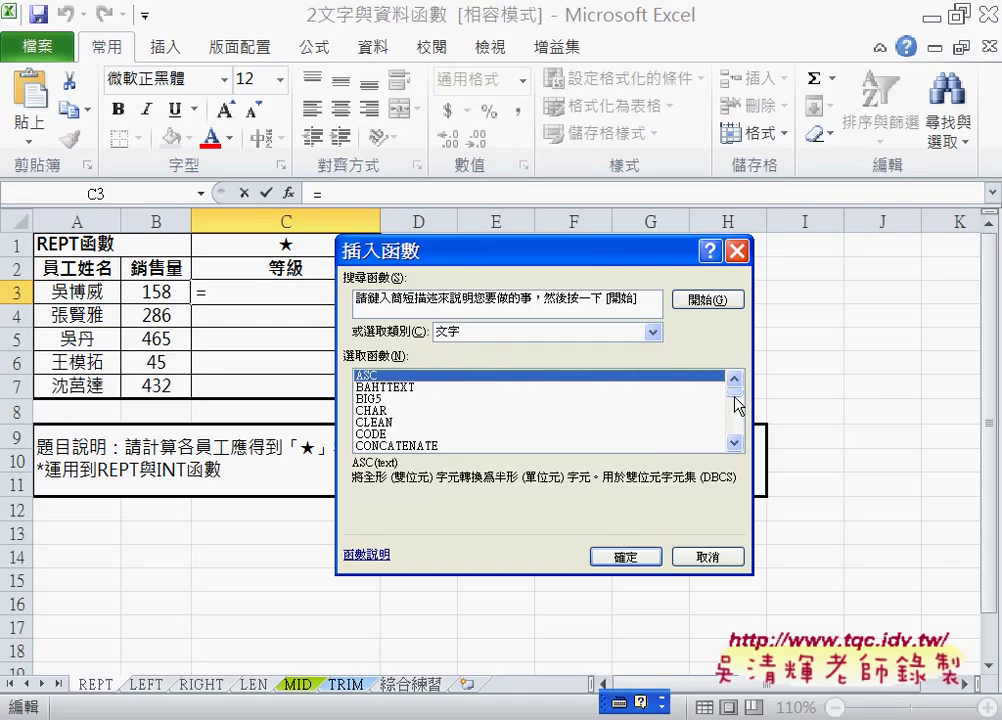
pyautogui.moveTo(738, 383); pyautogui.dragTo(738, 428)
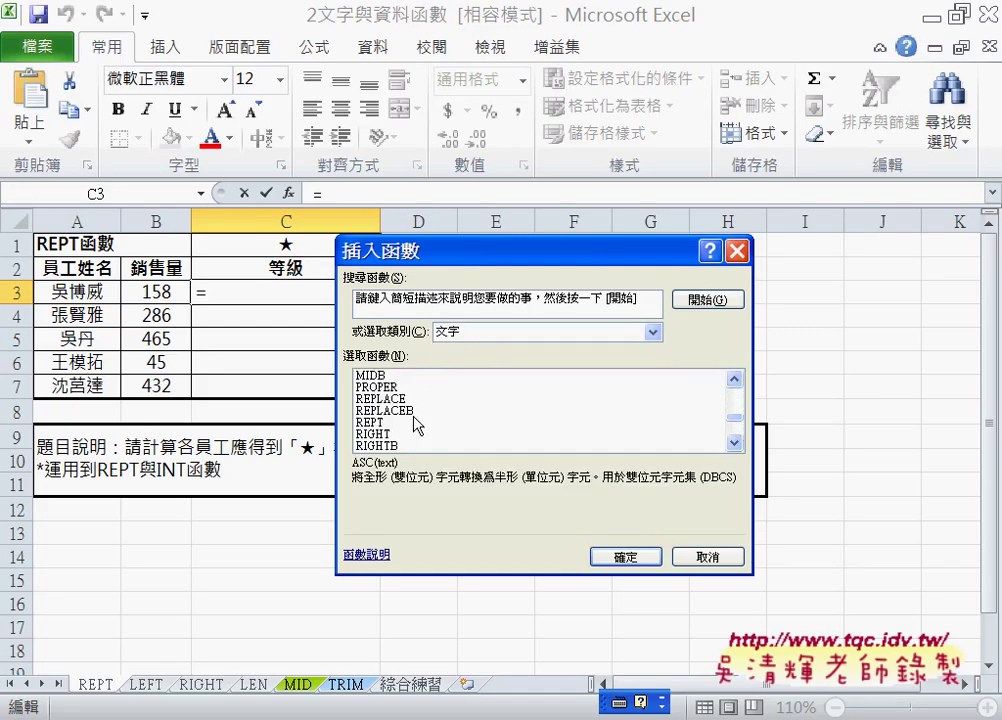
pyautogui.click(575, 422)
pyautogui.click(621, 548)
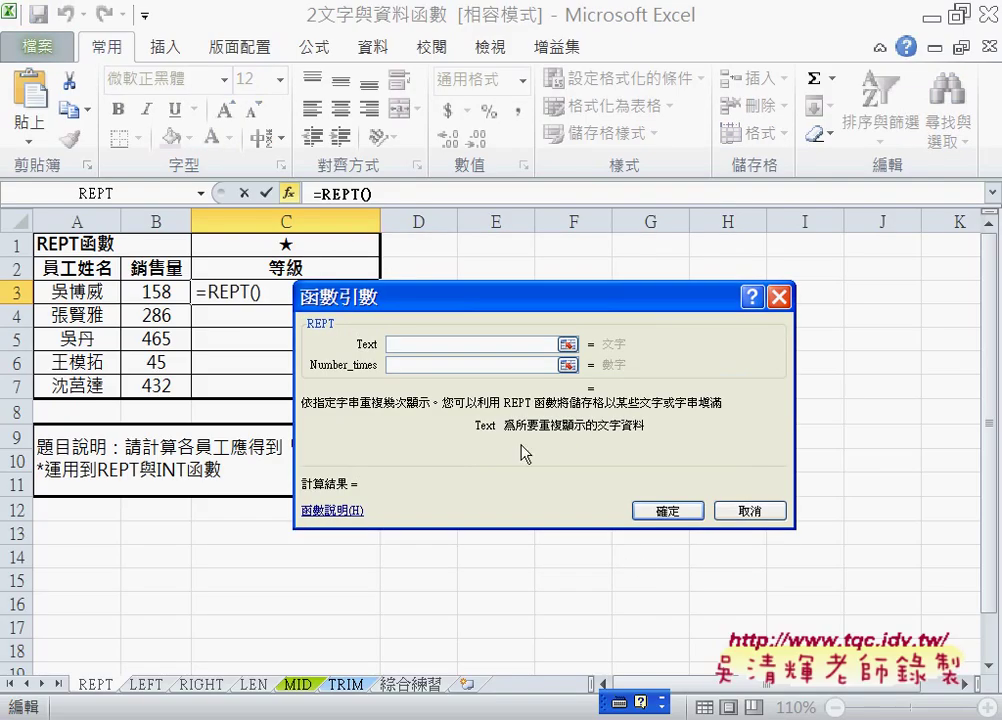
# - Set REPT's arguments to $C$1 and B3/100, giving =REPT($C$1,B3/100) in C3
pyautogui.click(287, 245)
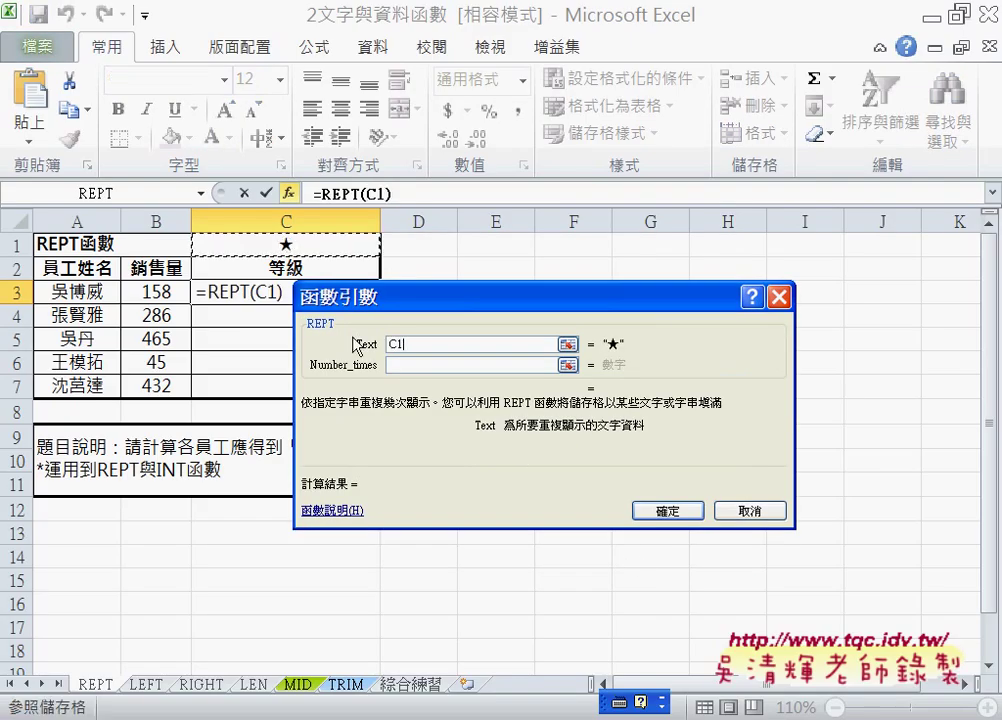
pyautogui.click(390, 364)
pyautogui.click(180, 293)
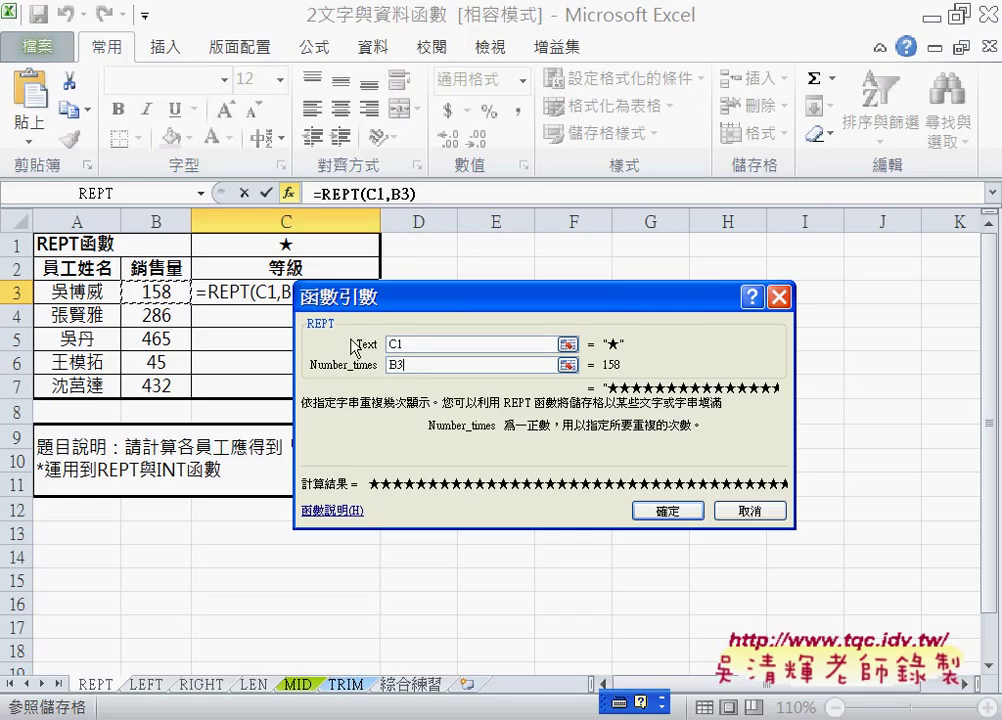
pyautogui.write('/1')
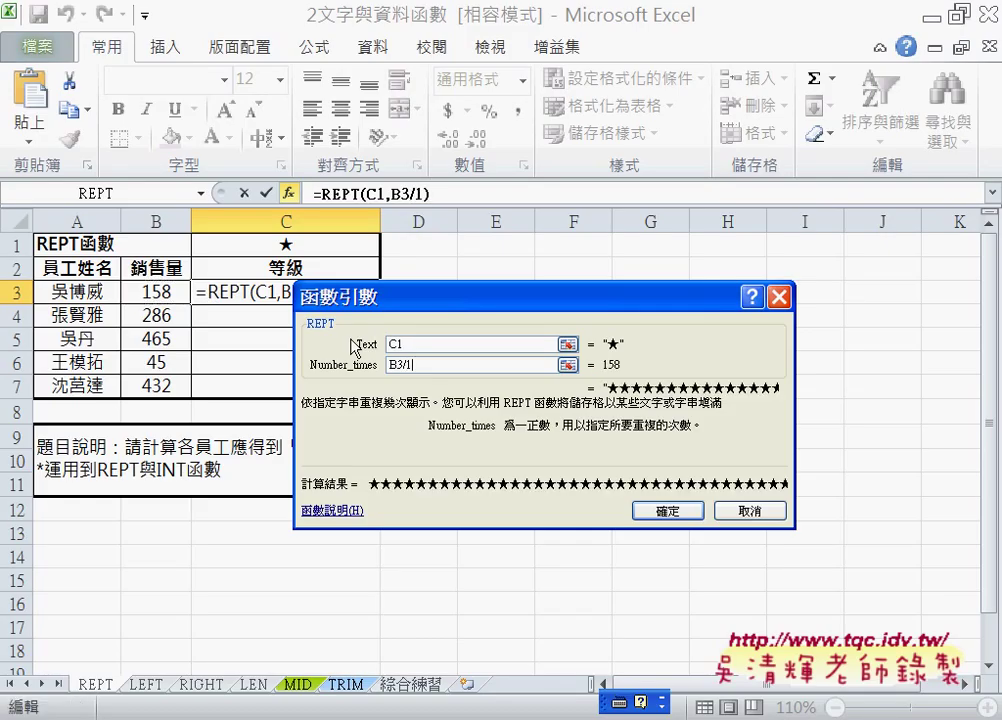
pyautogui.write('00')
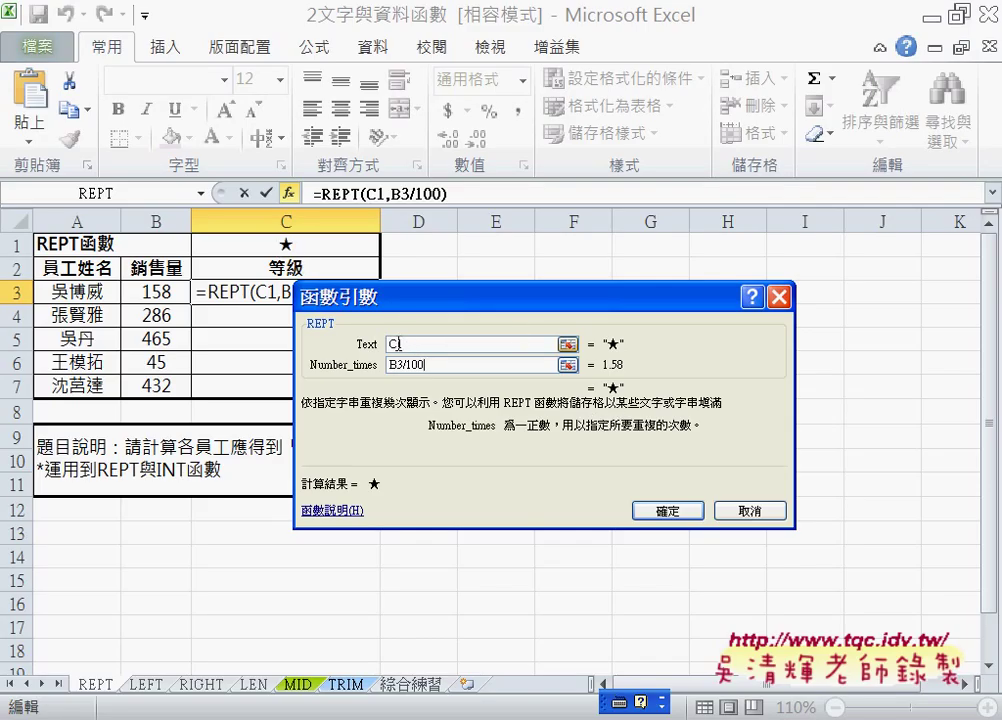
pyautogui.click(397, 344)
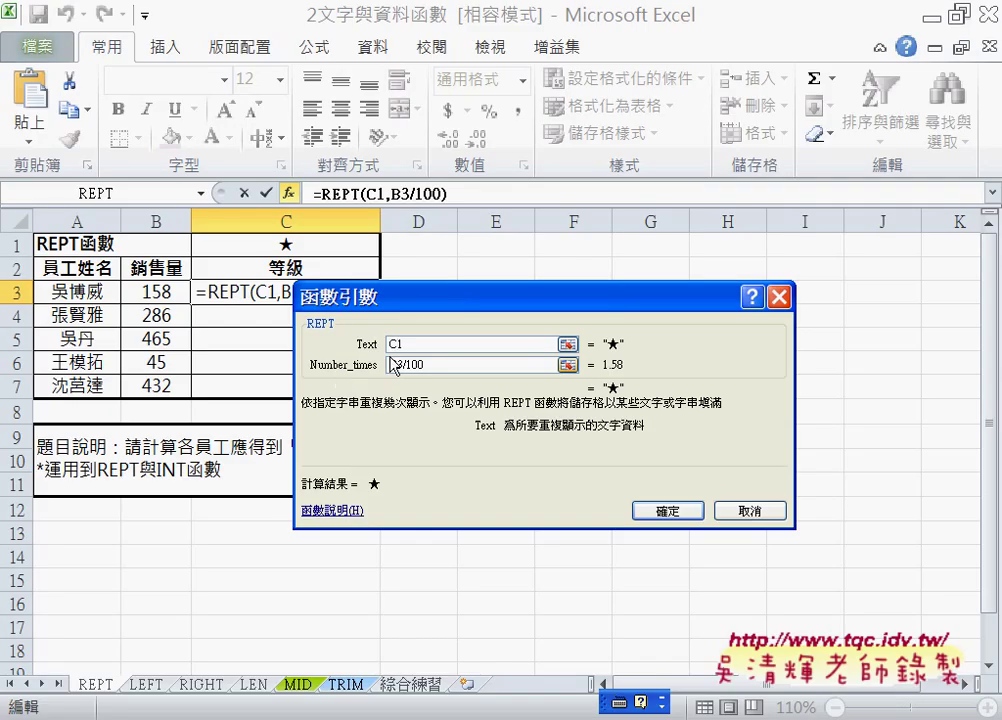
pyautogui.press('F4')
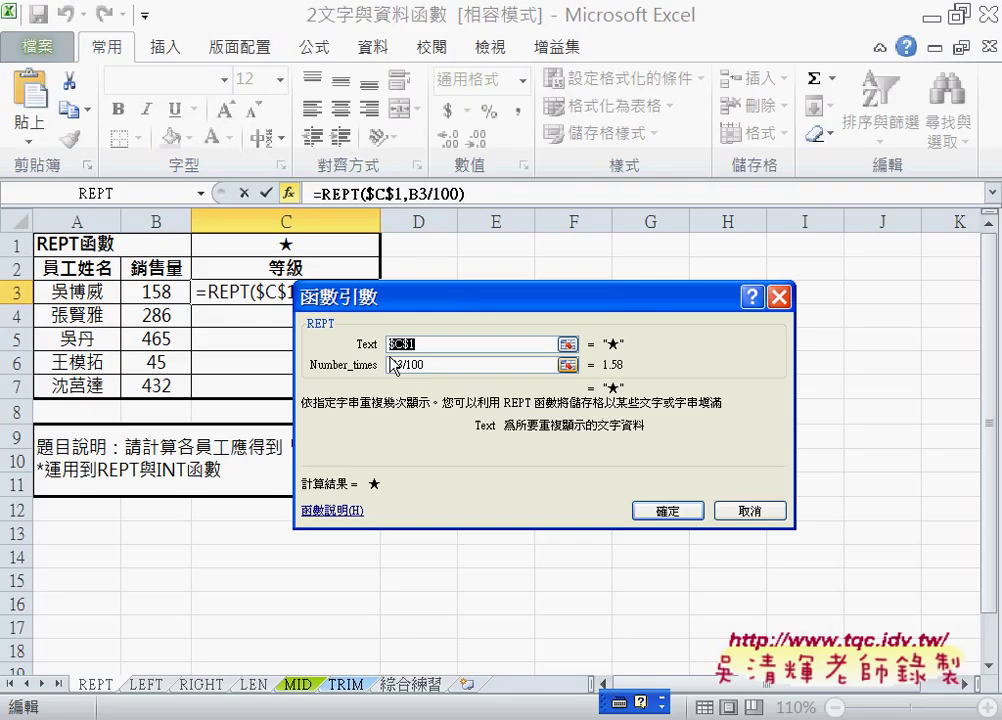
pyautogui.click(668, 511)
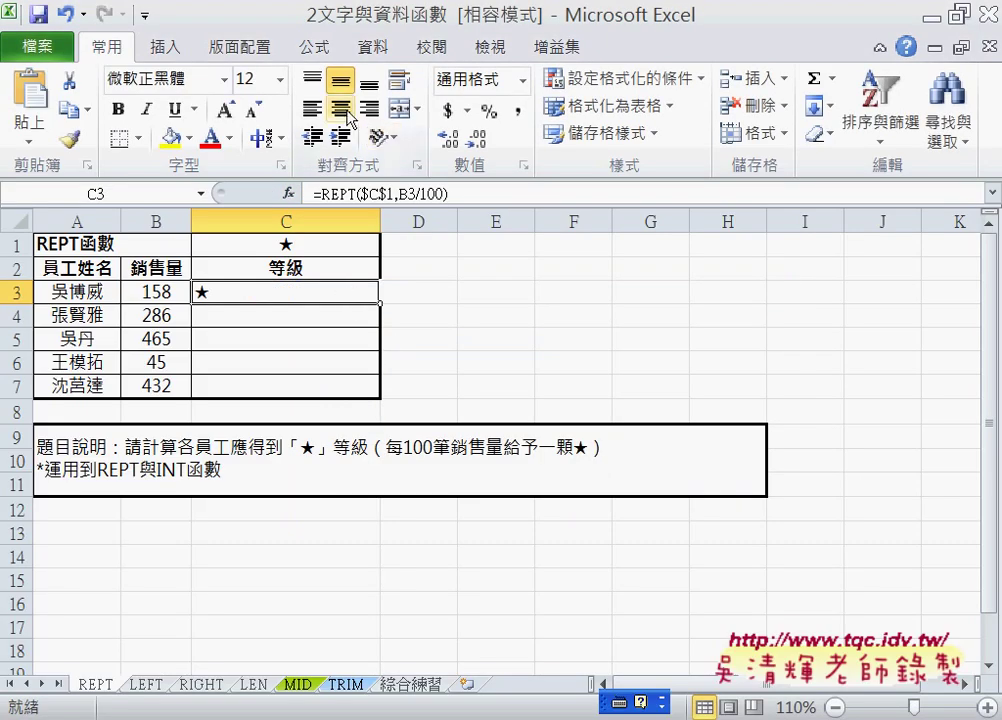
# - Centre C3's star rating and fill the formula down to C7
pyautogui.click(341, 109)
pyautogui.moveTo(378, 311); pyautogui.dragTo(380, 395)
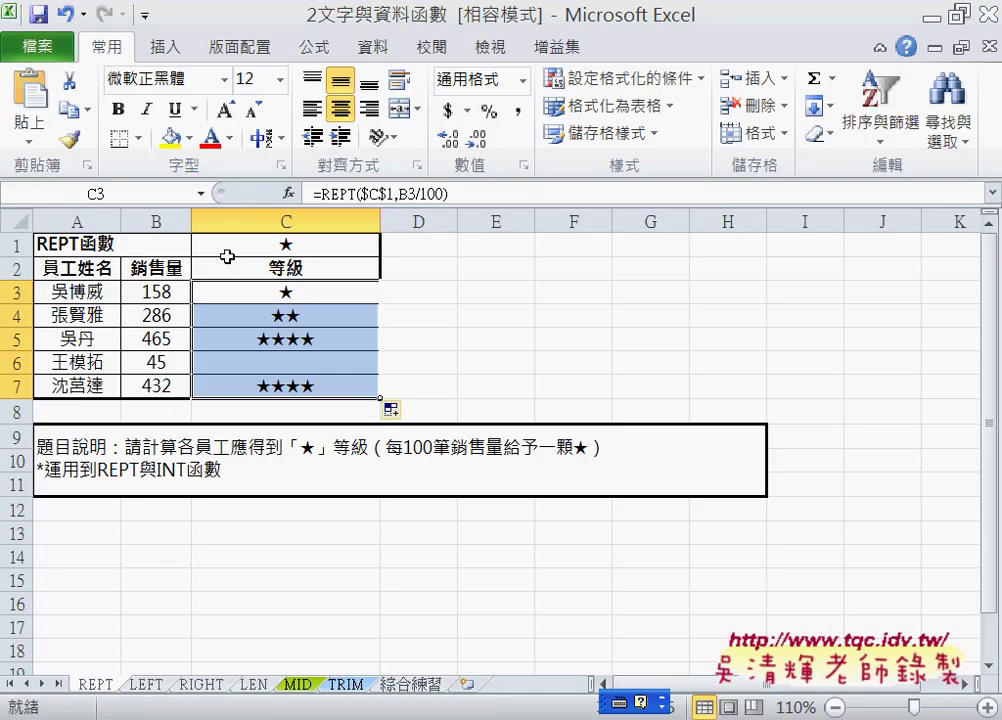
pyautogui.click(294, 297)
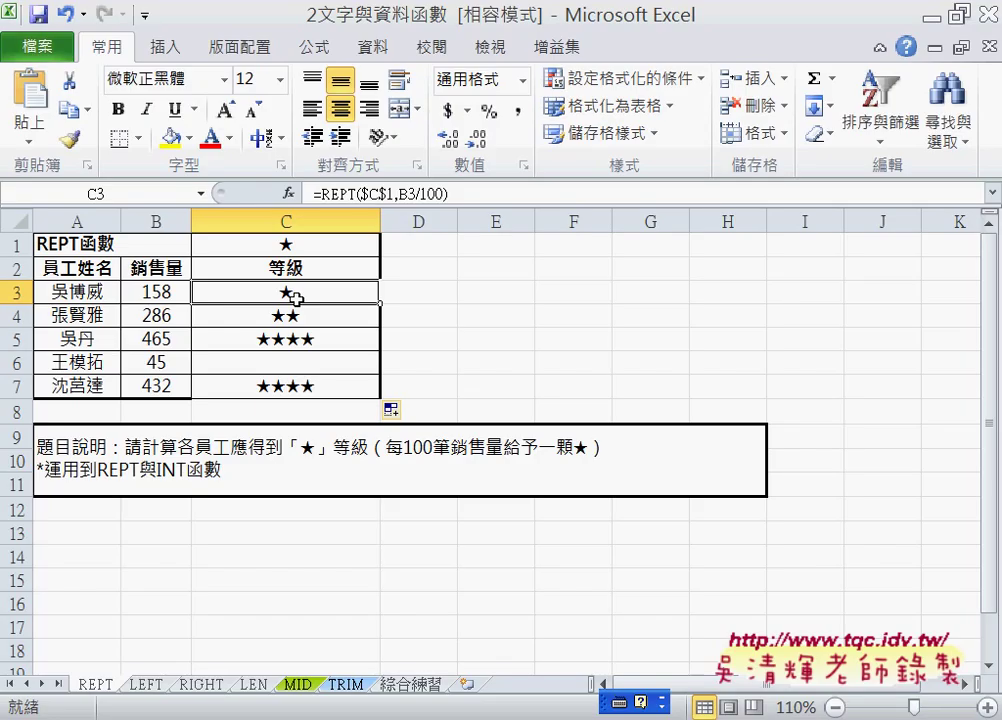
# - Reopen C3's REPT Function Arguments for review, then close without changes
pyautogui.click(322, 194)
pyautogui.click(289, 194)
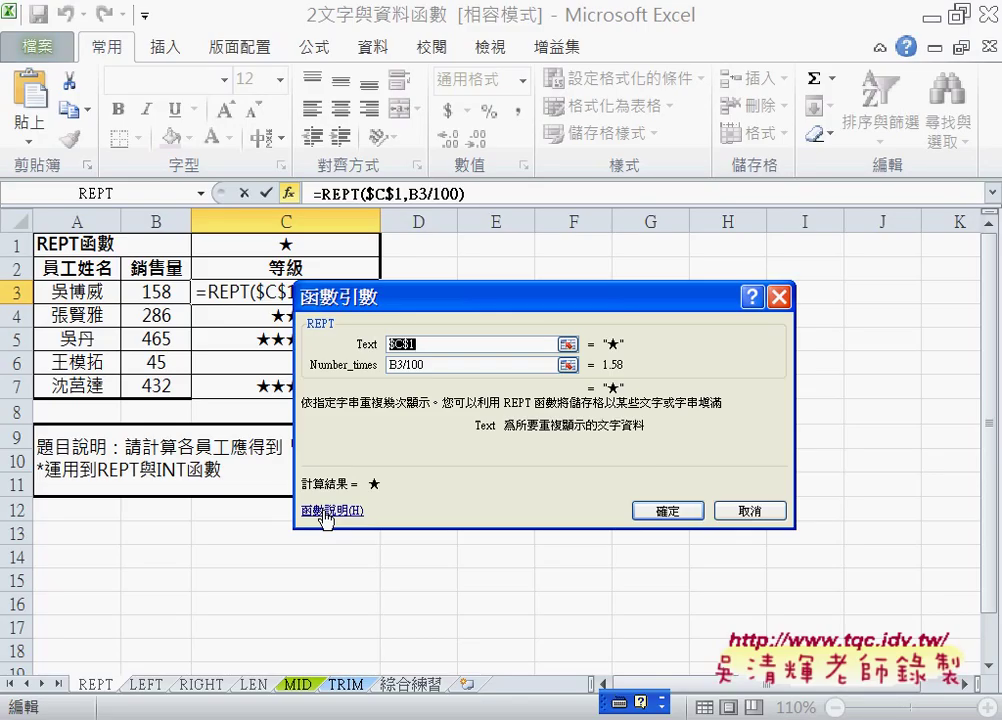
pyautogui.click(779, 296)
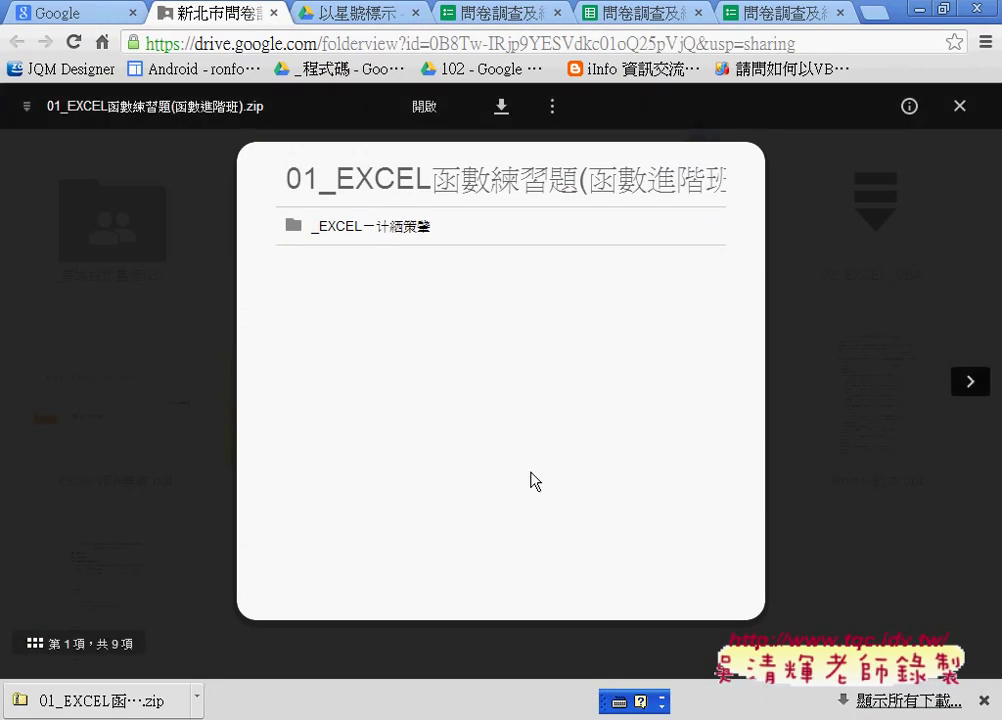
# - Close the zip archive preview to show the shared Drive folder's files again
pyautogui.click(960, 106)
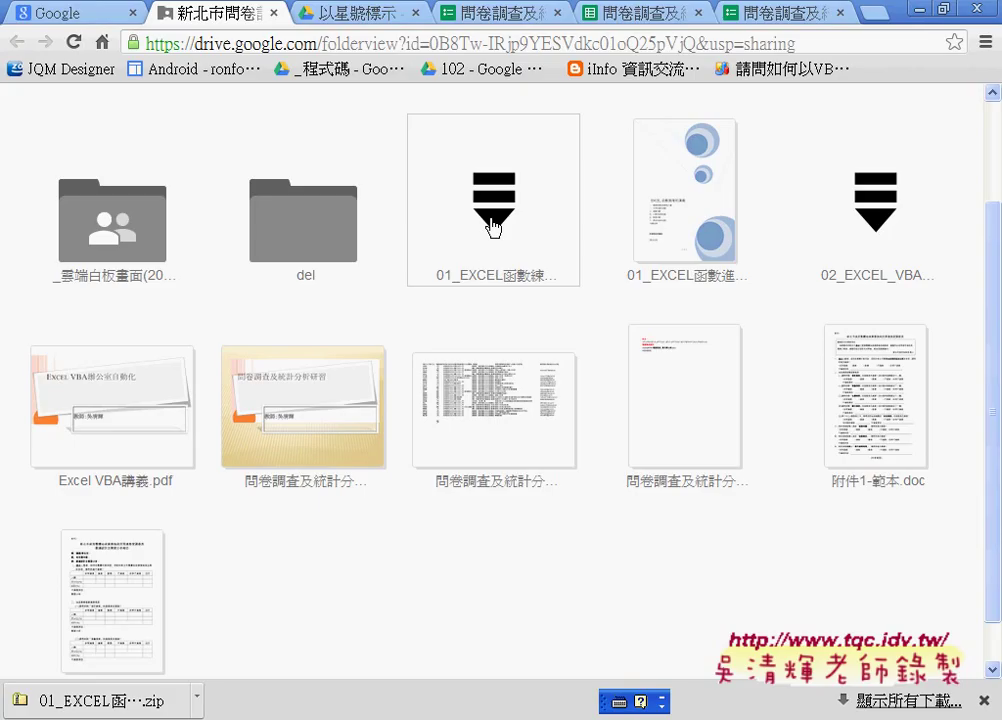